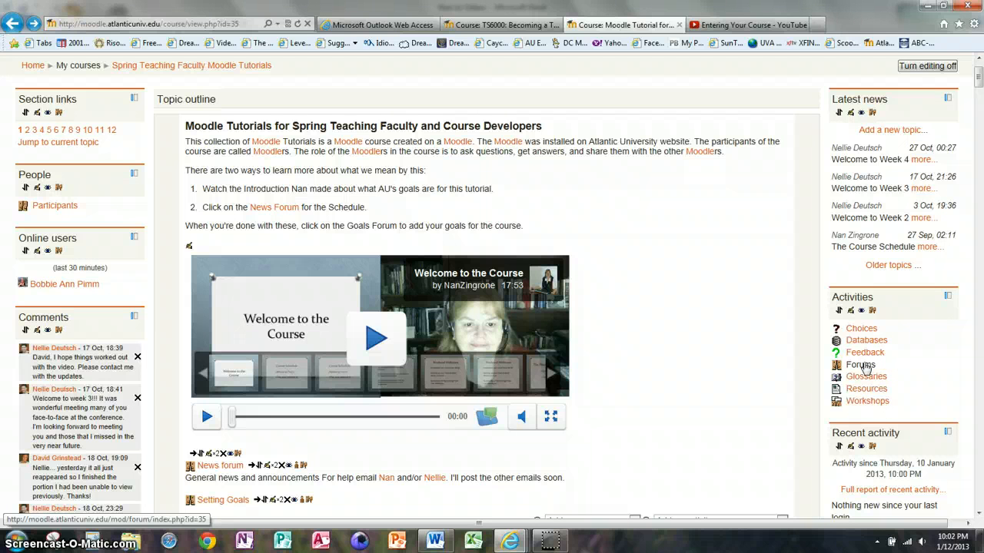
Step: Open the overview of all forums in the course, and return to the course page
{"action": "left_click", "coordinate": [862, 365]}
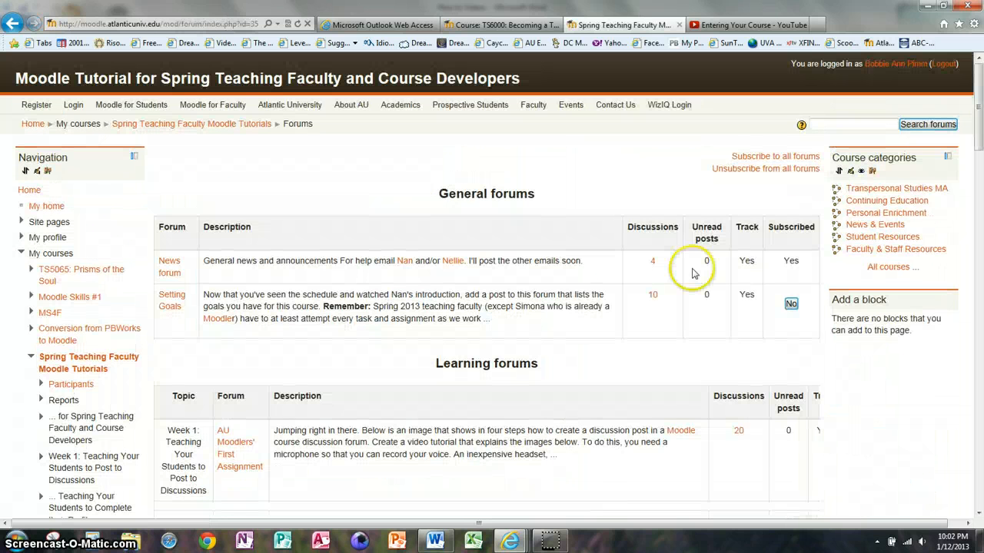
{"action": "left_click", "coordinate": [12, 23]}
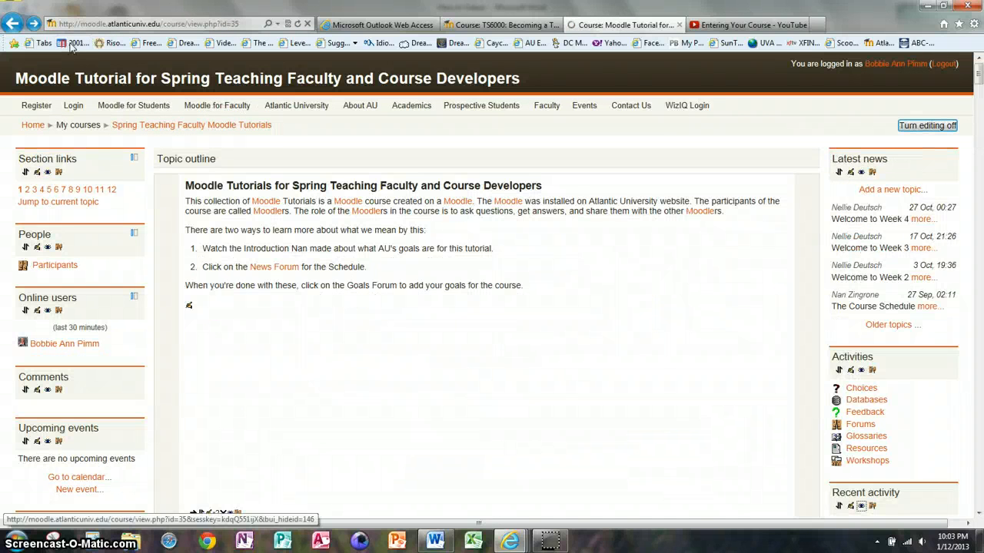
Step: Find the "Discussion on the Navigation Tutorial for Teachers" forum in the course topic about navigating the course, and open it
{"action": "left_click_drag", "start_coordinate": [978, 64], "coordinate": [980, 73]}
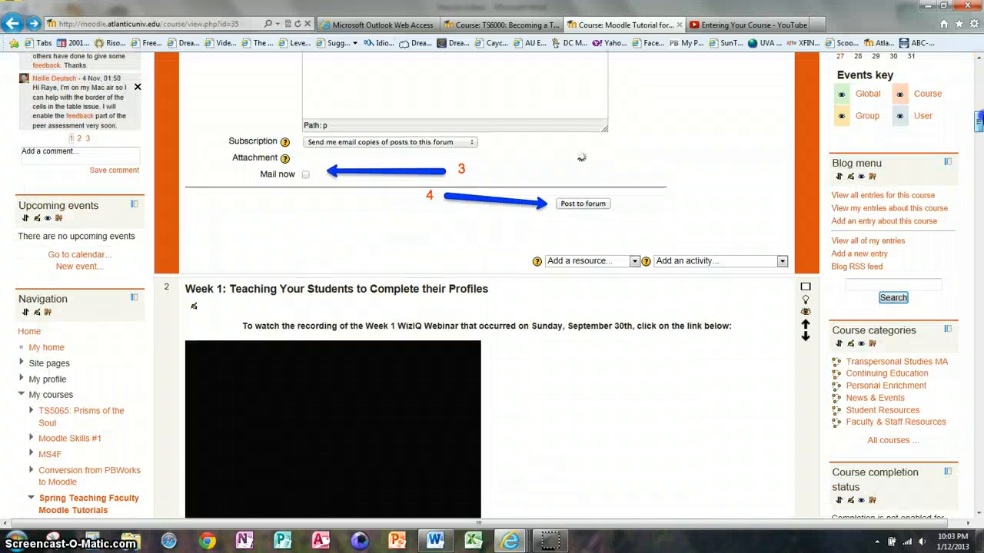
{"action": "left_click_drag", "start_coordinate": [979, 125], "coordinate": [978, 185]}
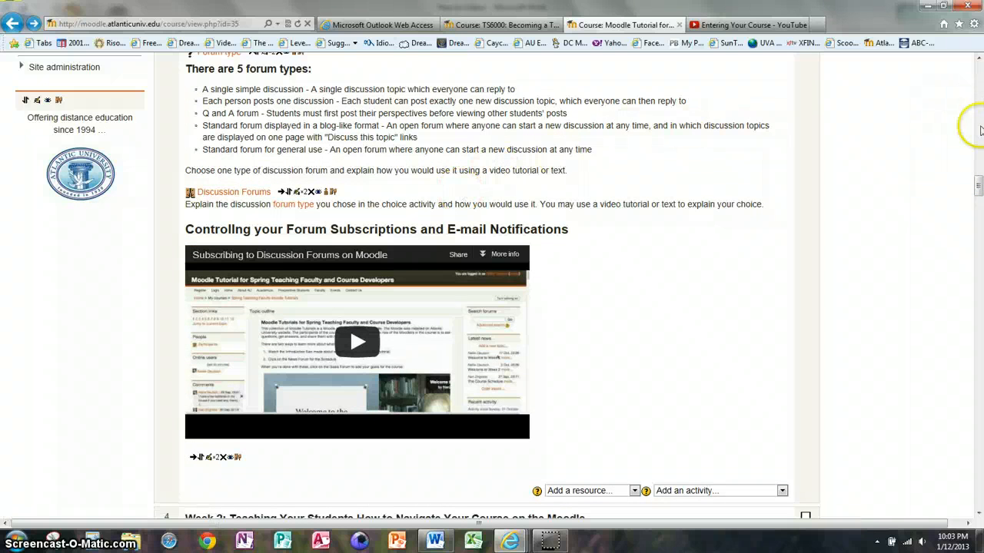
{"action": "left_click_drag", "start_coordinate": [979, 187], "coordinate": [978, 242]}
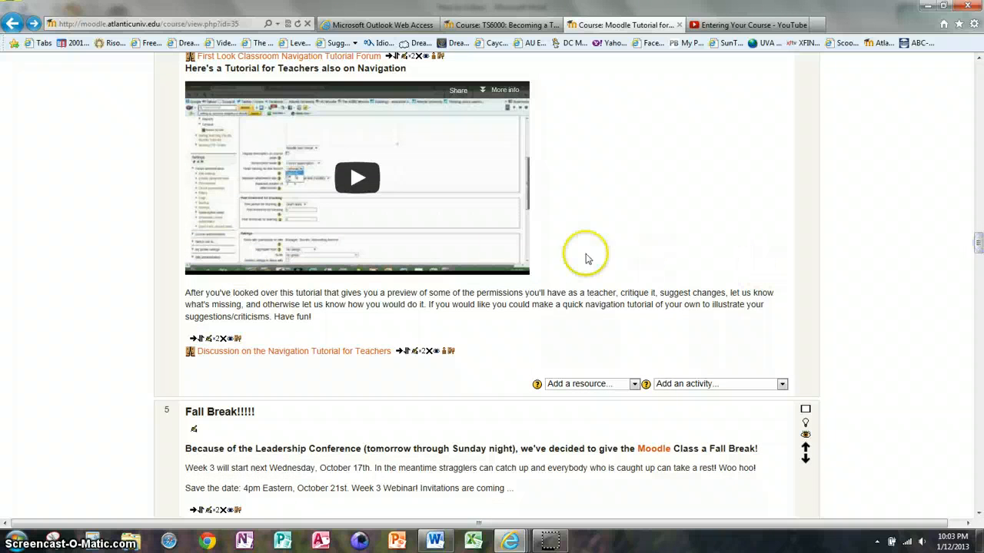
{"action": "left_click", "coordinate": [297, 354]}
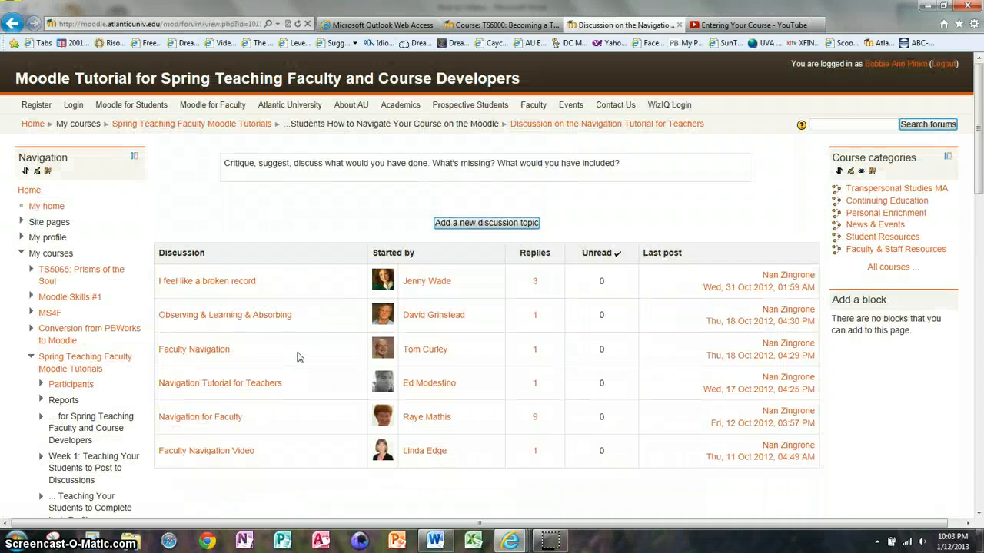
{"action": "left_click", "coordinate": [334, 212]}
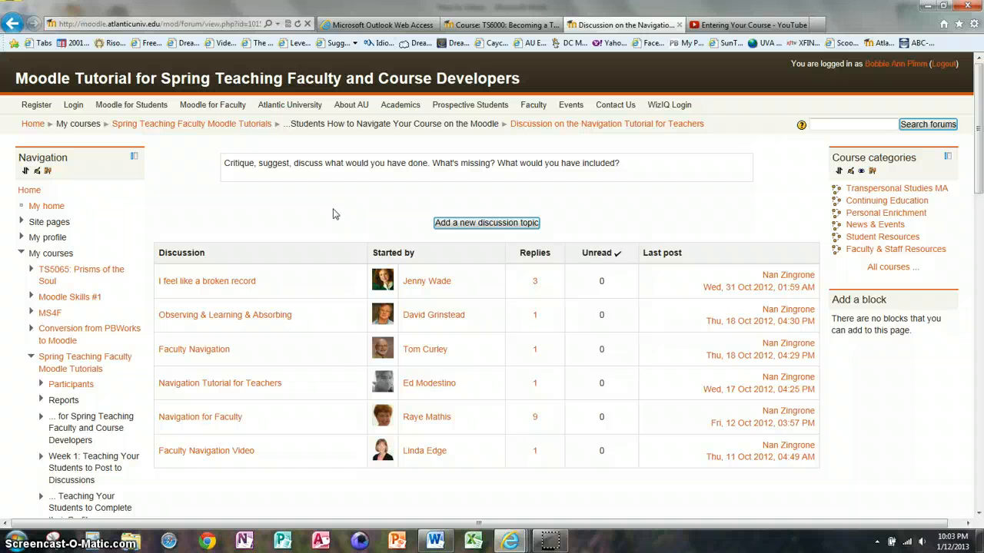
{"action": "left_click", "coordinate": [357, 232]}
Step: Open the "I feel like a broken record" discussion and read through its posts and replies
{"action": "left_click", "coordinate": [215, 282]}
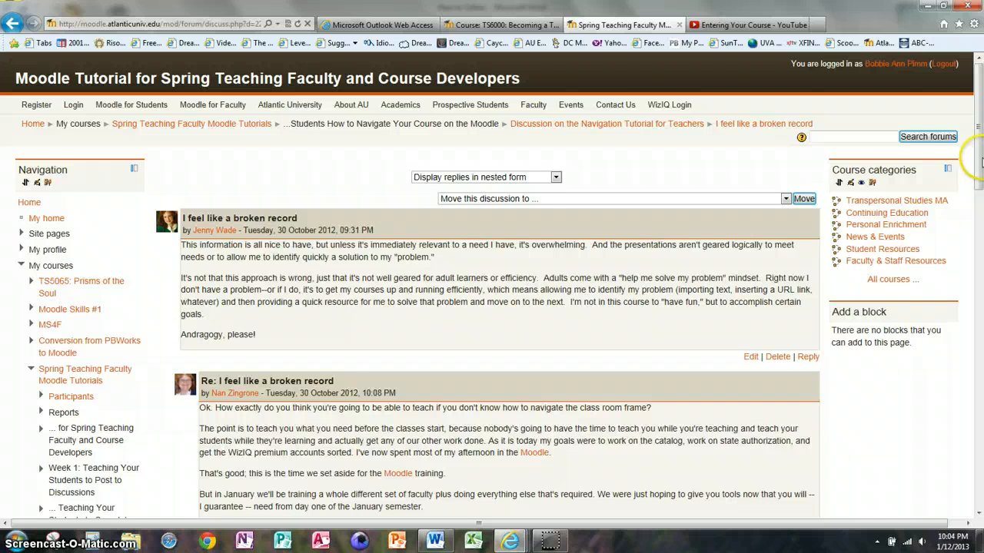
{"action": "scroll", "coordinate": [979, 158], "scroll_direction": "down", "scroll_amount": 3}
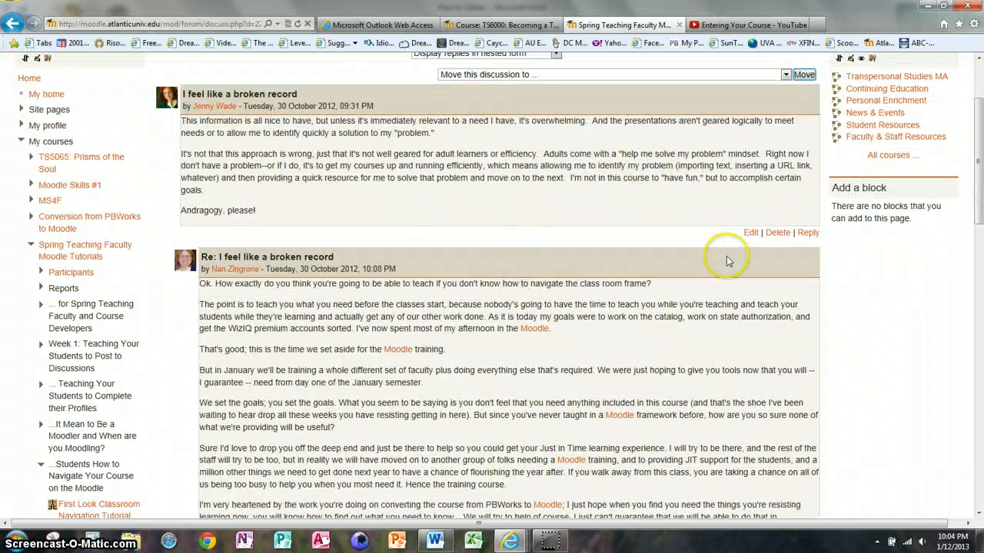
{"action": "left_click_drag", "start_coordinate": [979, 157], "coordinate": [979, 270]}
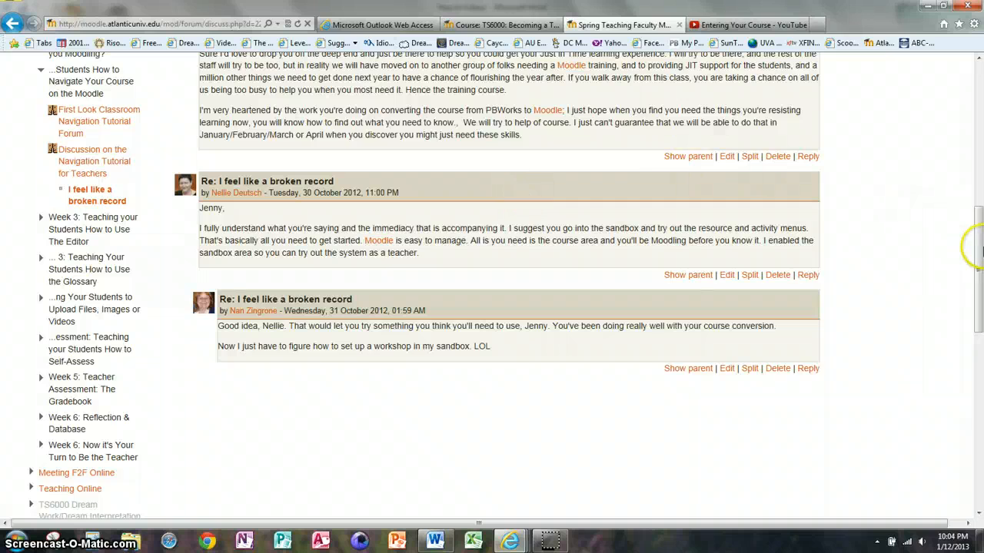
{"action": "left_click_drag", "start_coordinate": [977, 250], "coordinate": [979, 113]}
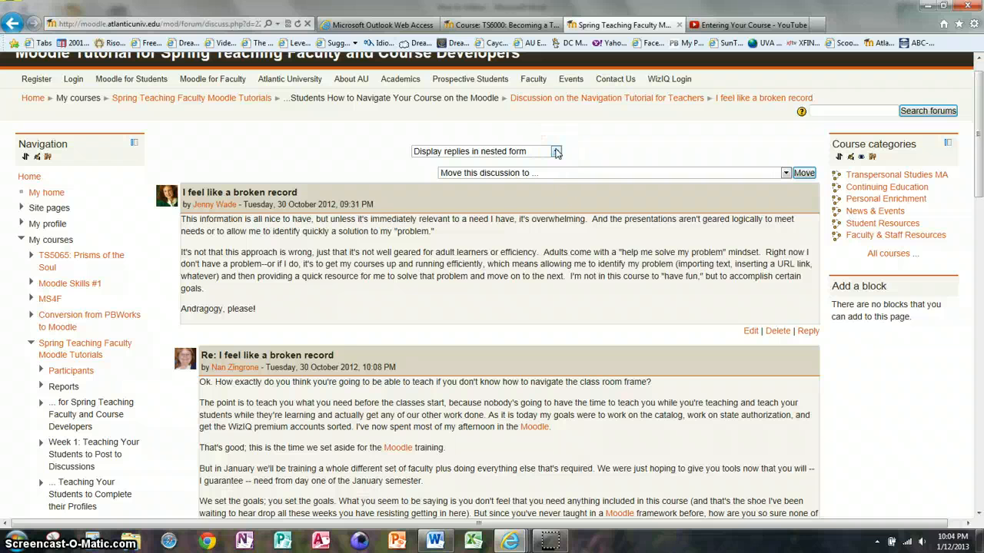
Step: Display the discussion's replies flat with oldest first, and switch them to flat with newest first
{"action": "left_click", "coordinate": [556, 152]}
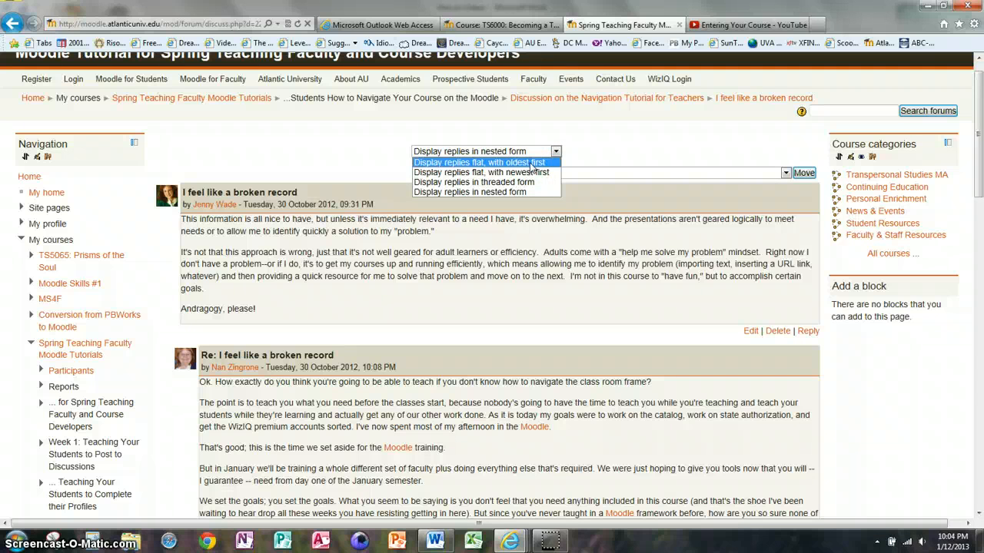
{"action": "left_click", "coordinate": [531, 163]}
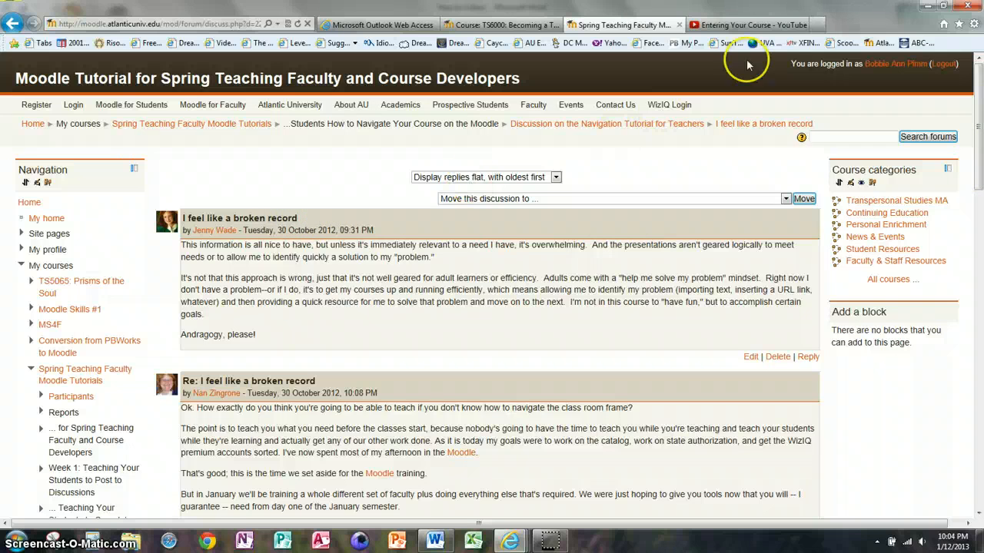
{"action": "mouse_move", "coordinate": [978, 99]}
{"action": "left_mouse_down"}
{"action": "mouse_move", "coordinate": [978, 219]}
{"action": "mouse_move", "coordinate": [979, 84]}
{"action": "left_mouse_up"}
{"action": "left_click", "coordinate": [555, 177]}
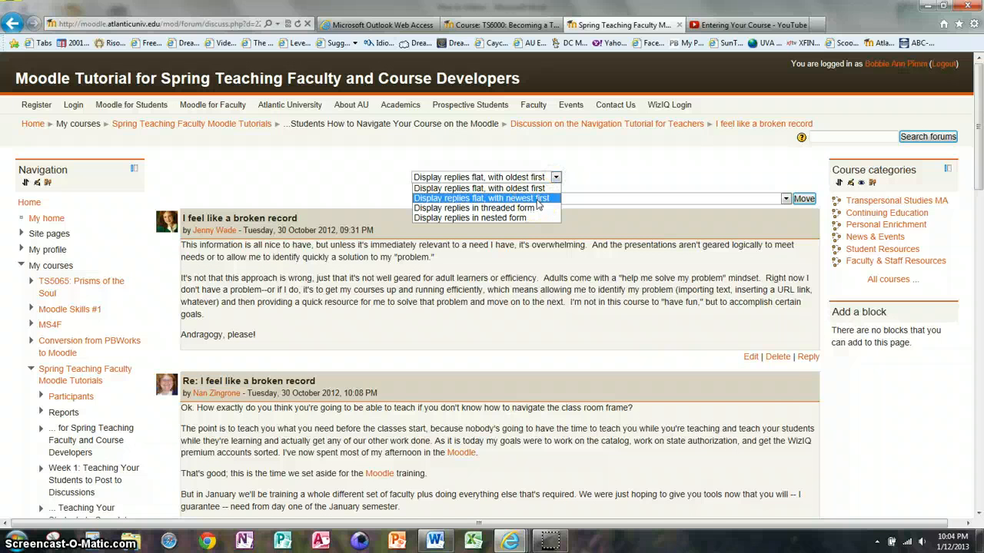
{"action": "left_click", "coordinate": [538, 199]}
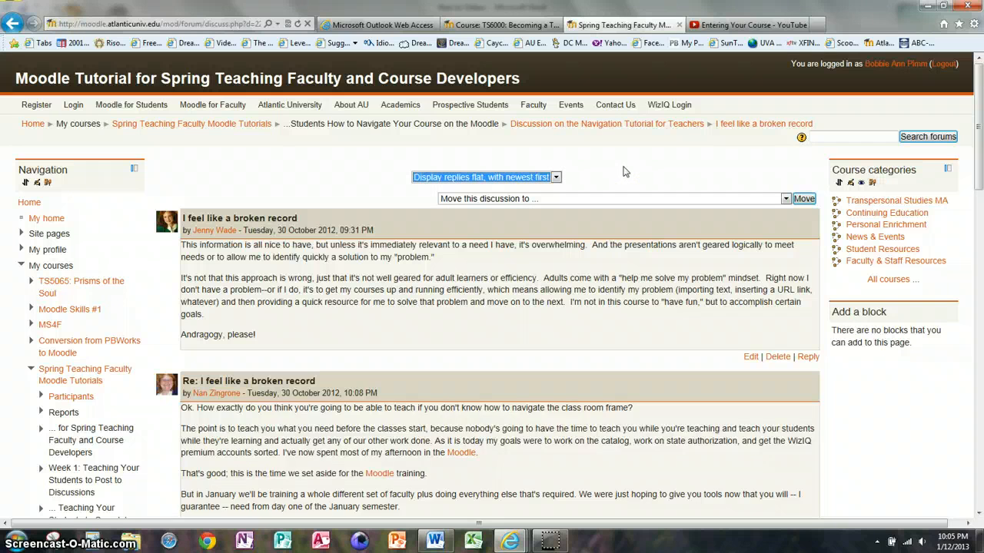
Step: Display the discussion's replies in threaded form, and switch them back to nested form
{"action": "left_click", "coordinate": [556, 177]}
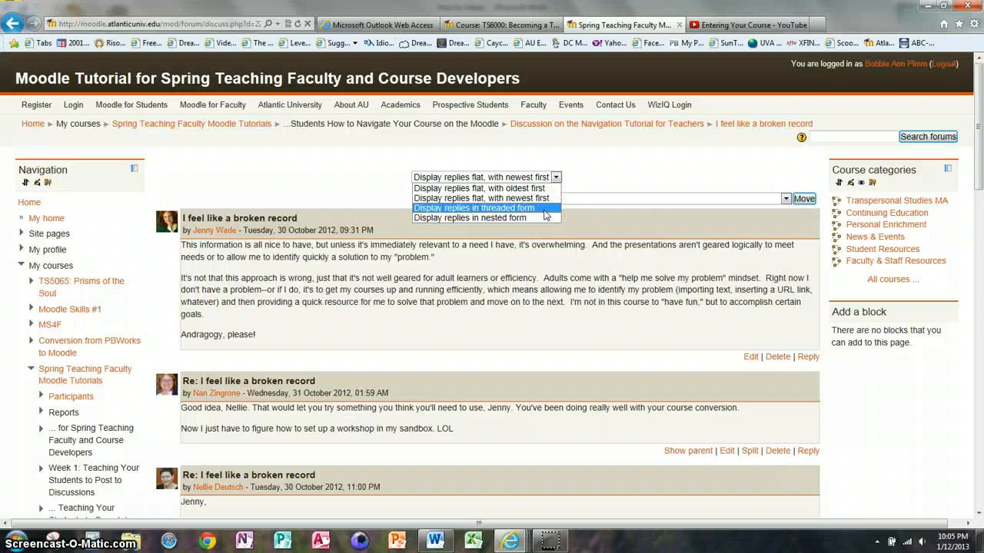
{"action": "left_click", "coordinate": [545, 208]}
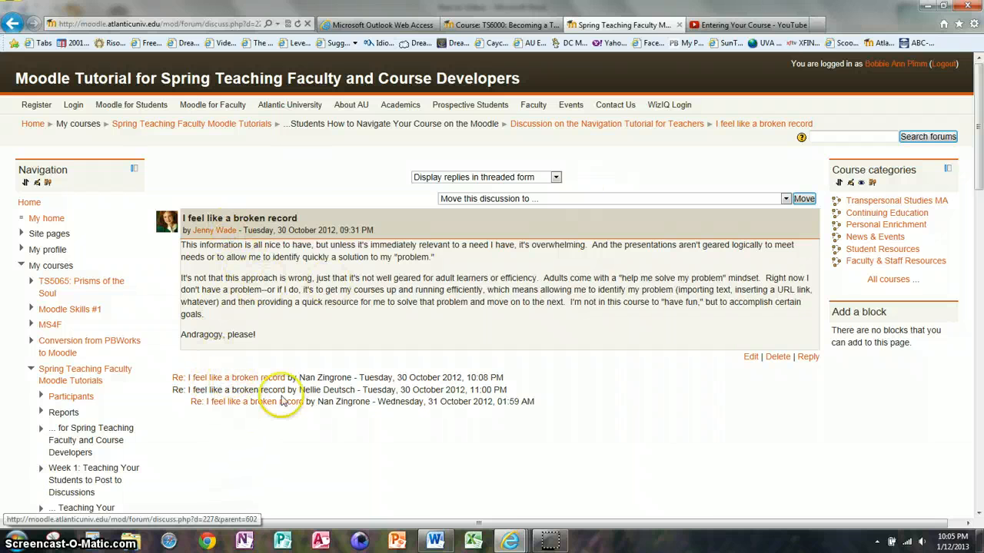
{"action": "left_click", "coordinate": [556, 178]}
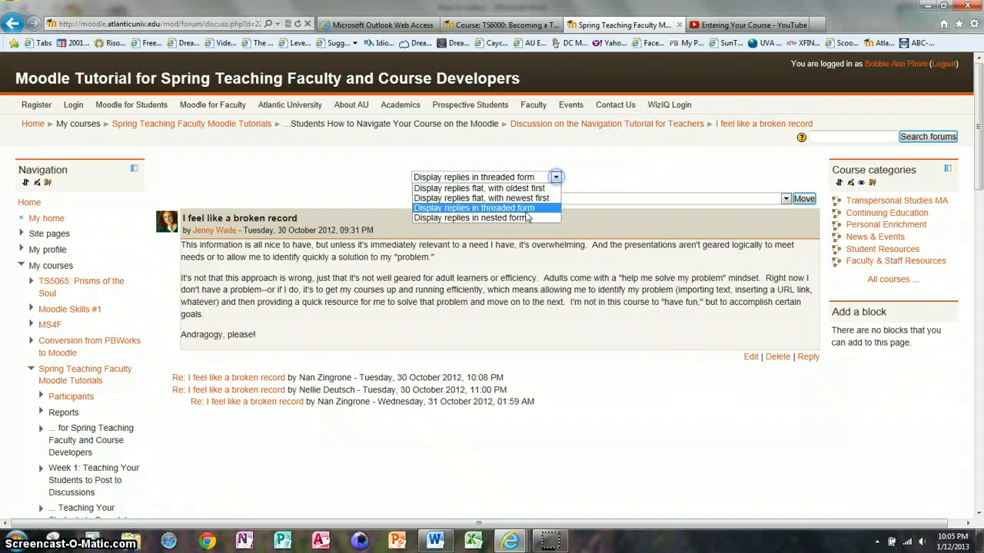
{"action": "left_click", "coordinate": [509, 218]}
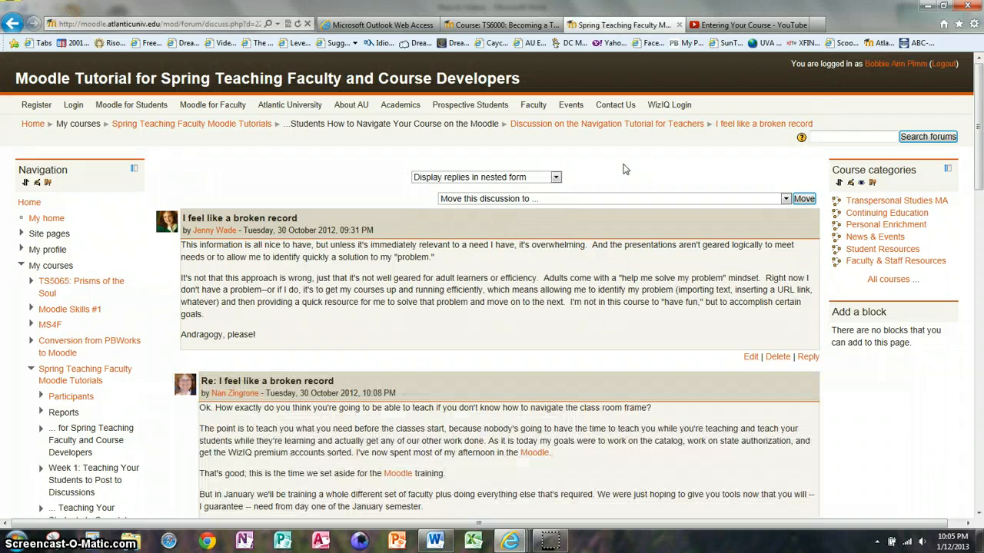
{"action": "left_click_drag", "start_coordinate": [980, 125], "coordinate": [958, 107]}
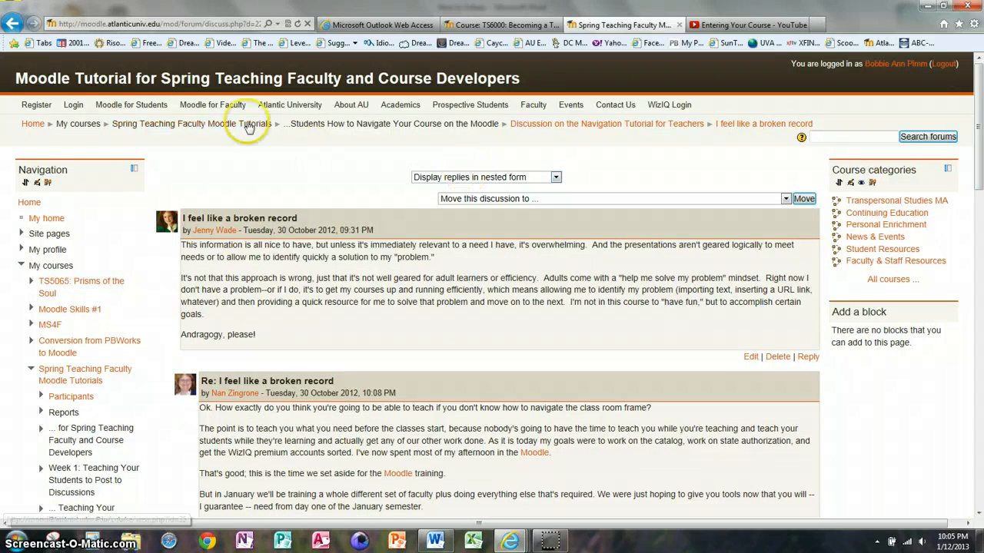
Step: Return to the Spring Teaching Faculty Moodle Tutorials course page and open its News forum
{"action": "left_click", "coordinate": [12, 23]}
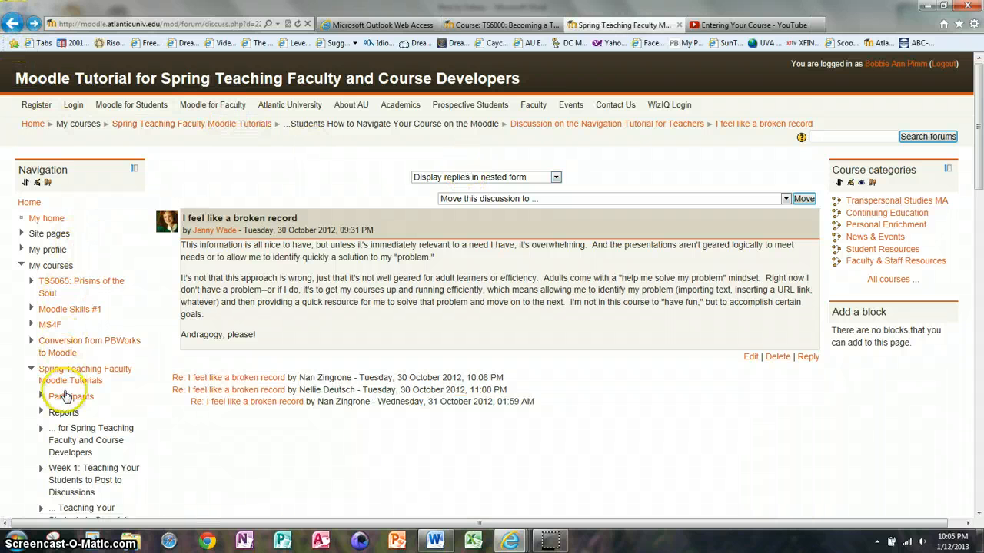
{"action": "left_click", "coordinate": [77, 372]}
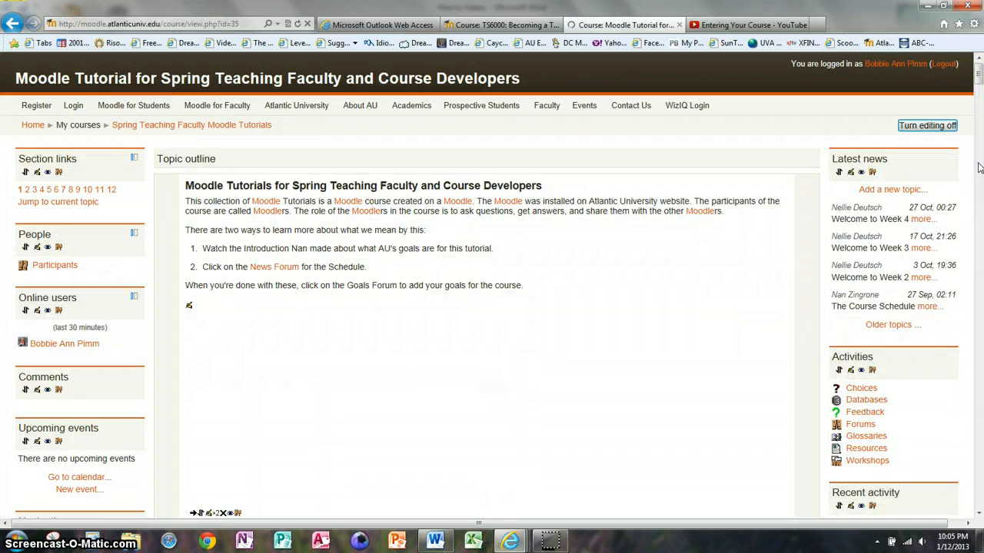
{"action": "mouse_move", "coordinate": [977, 74]}
{"action": "left_mouse_down"}
{"action": "mouse_move", "coordinate": [977, 93]}
{"action": "mouse_move", "coordinate": [978, 62]}
{"action": "mouse_move", "coordinate": [978, 85]}
{"action": "left_mouse_up"}
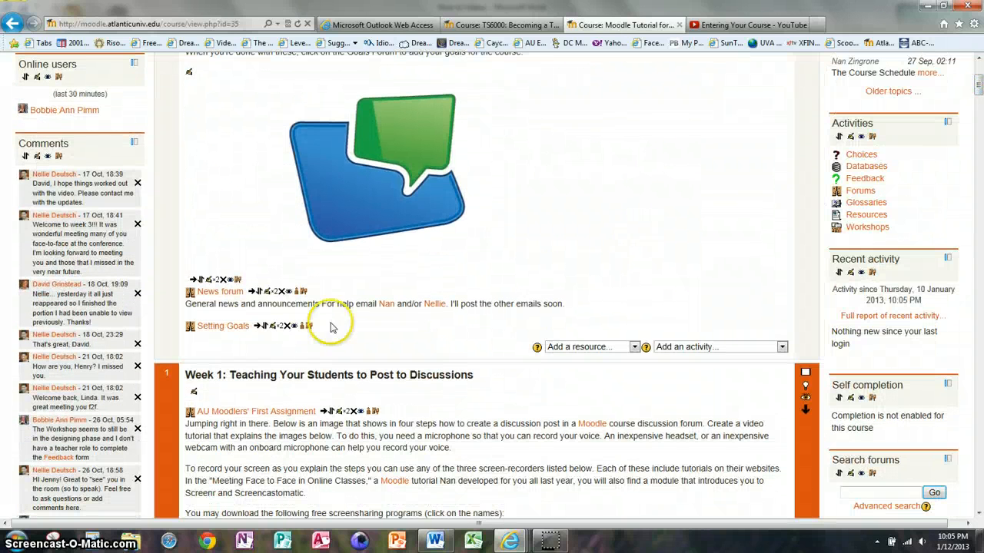
{"action": "left_click", "coordinate": [217, 295]}
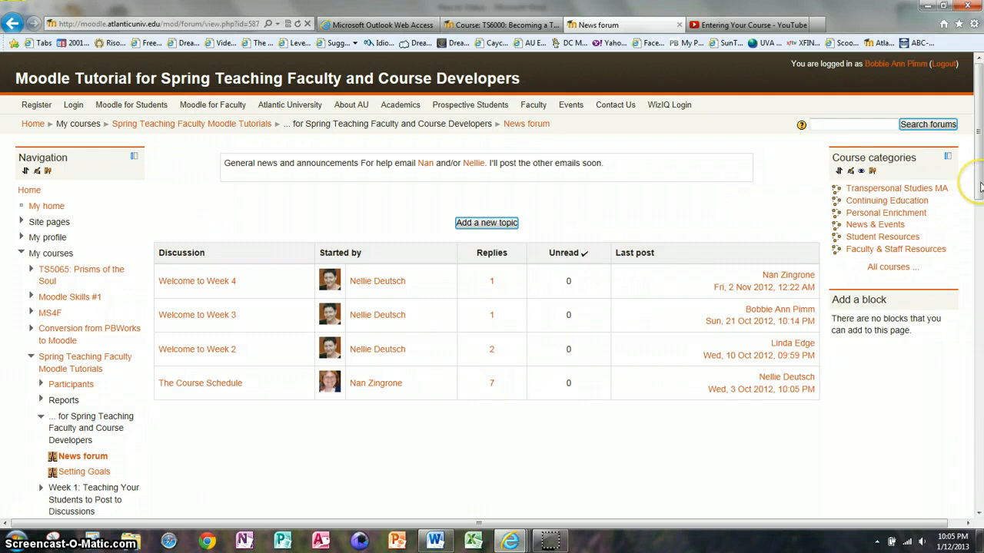
Step: Start a new topic with a subject marking it as a test for the presenter's video and the message "Thanks for following along. Have a great day!"
{"action": "left_click", "coordinate": [483, 223]}
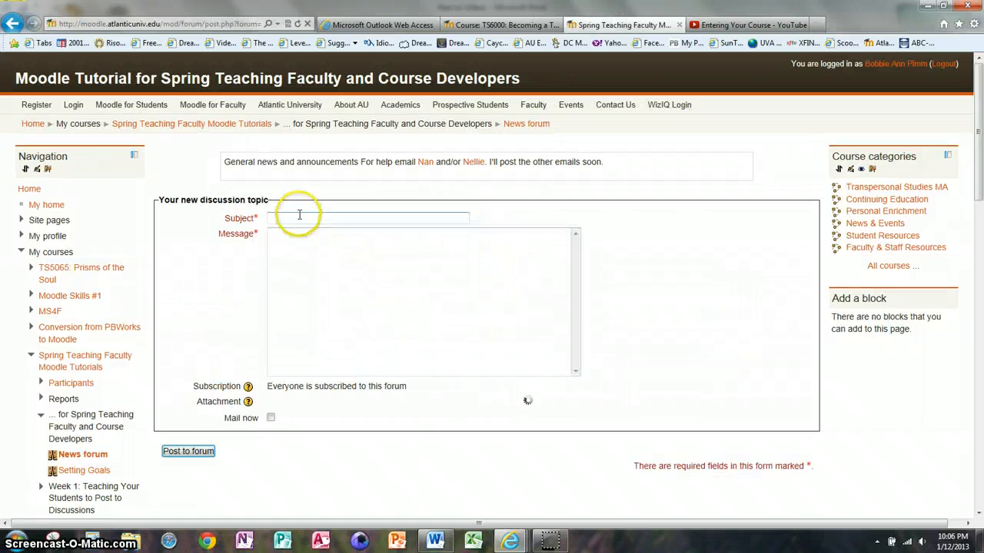
{"action": "left_click", "coordinate": [298, 217]}
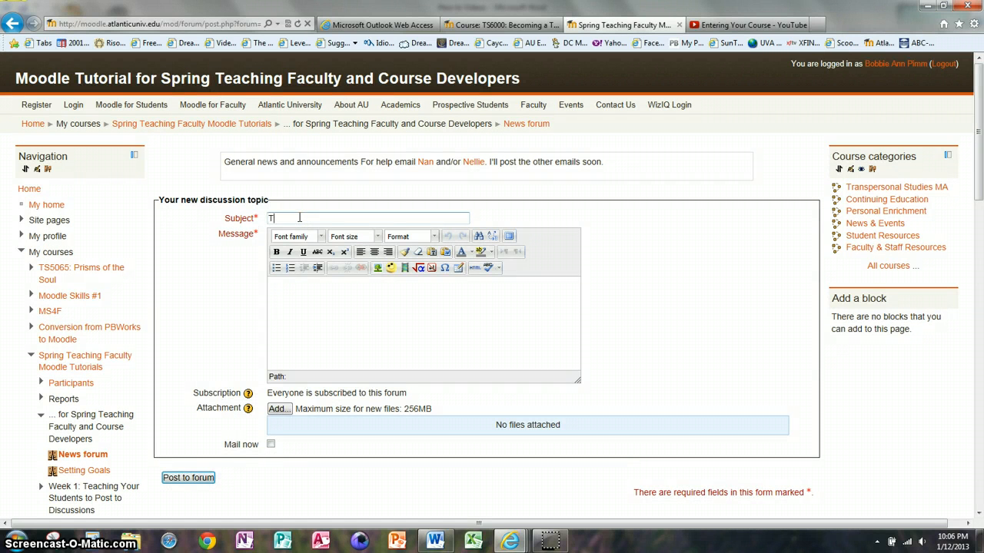
{"action": "type", "text": "This is a test for Bobbie's"}
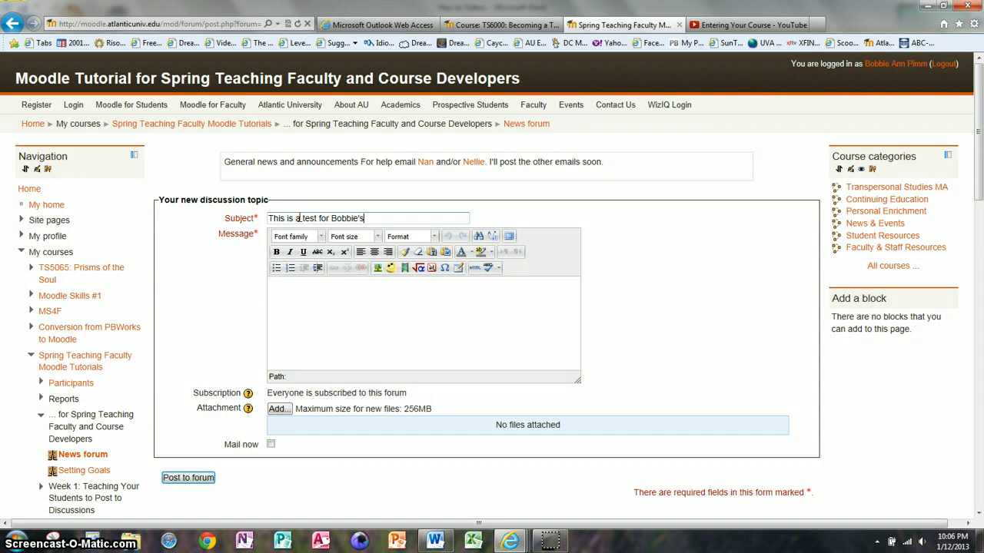
{"action": "type", "text": "ideo"}
{"action": "left_click", "coordinate": [315, 315]}
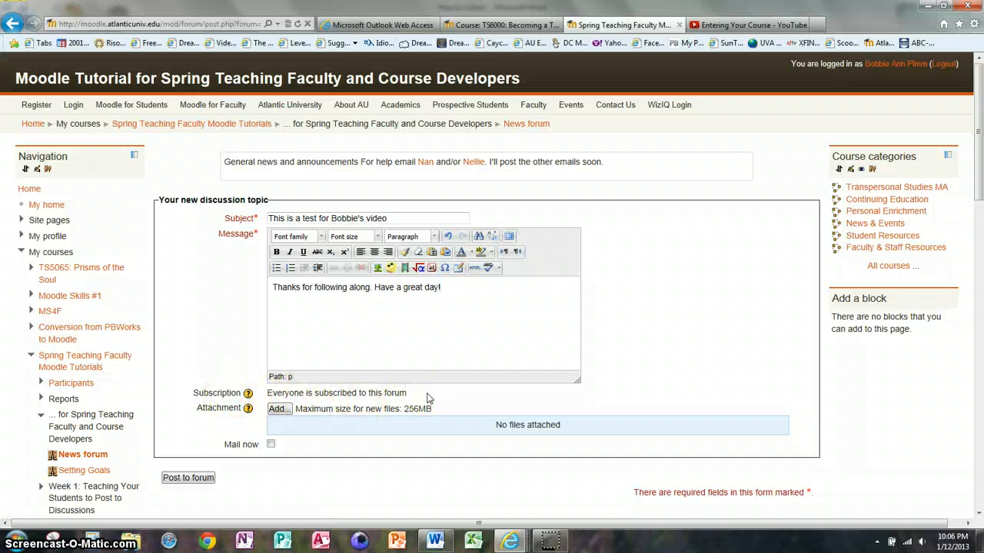
Step: Post the new topic to the News forum and continue to the forum's discussion list
{"action": "left_click", "coordinate": [280, 410]}
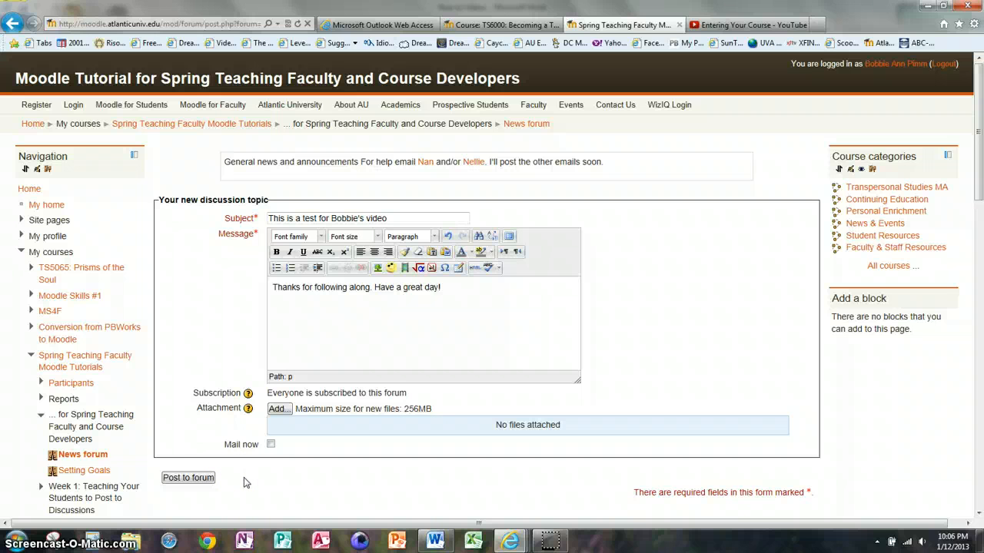
{"action": "left_click", "coordinate": [202, 478]}
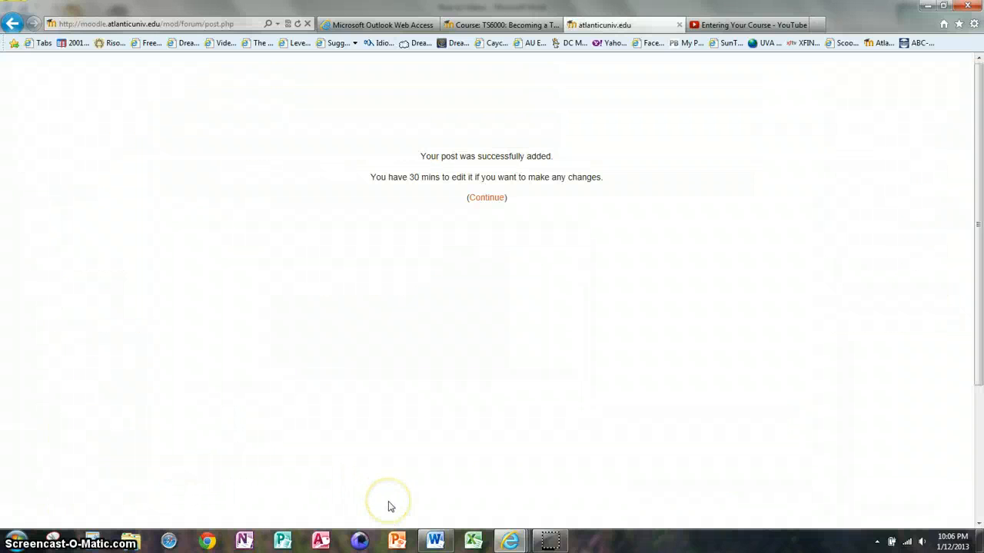
{"action": "left_click", "coordinate": [490, 200]}
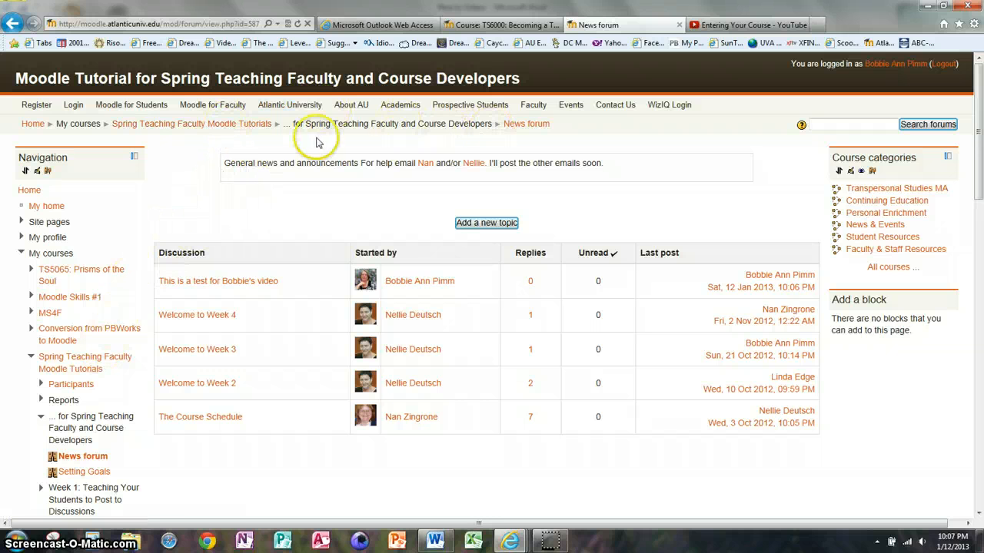
Step: Return to the course page and open the overview of all course forums to look through the general and learning forums
{"action": "left_click", "coordinate": [202, 126]}
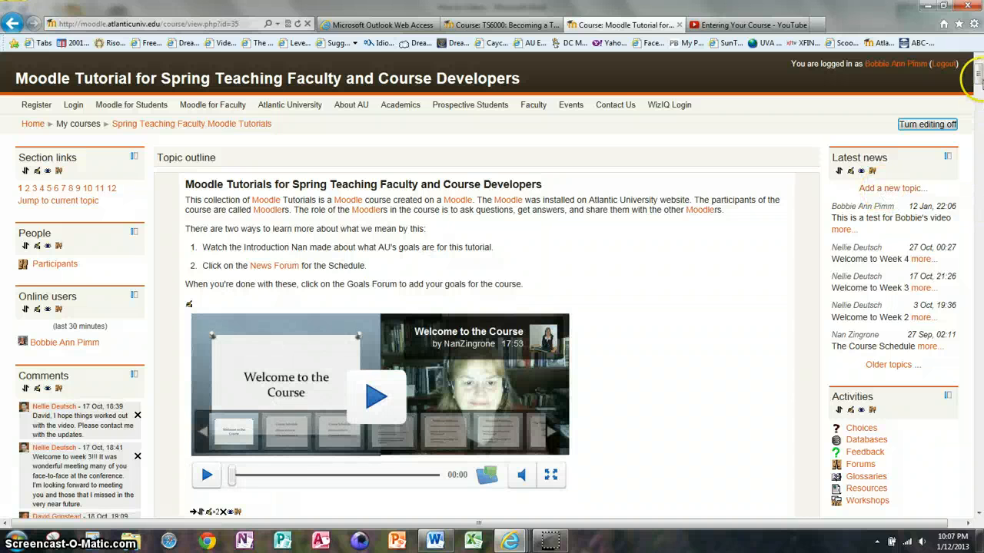
{"action": "left_click_drag", "start_coordinate": [978, 71], "coordinate": [978, 87]}
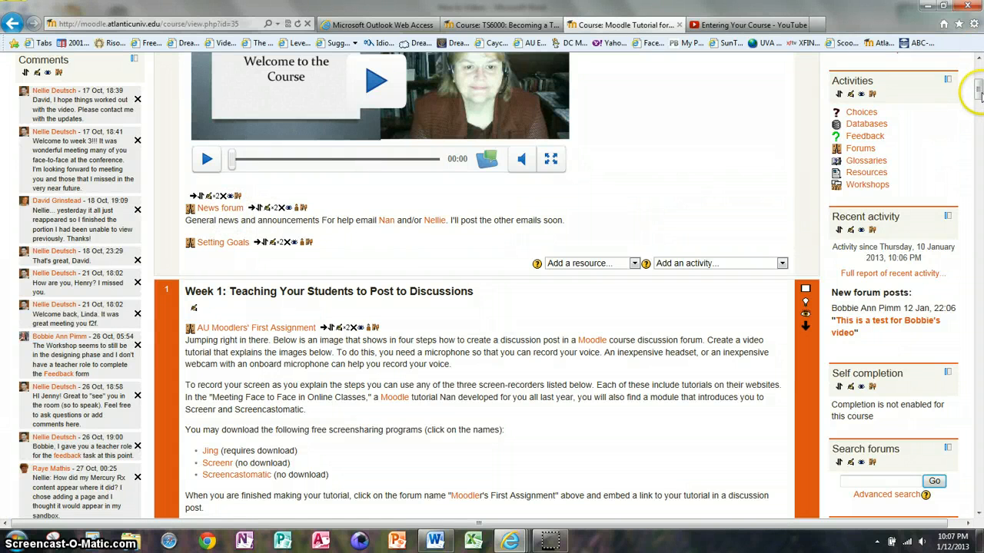
{"action": "left_click", "coordinate": [860, 148]}
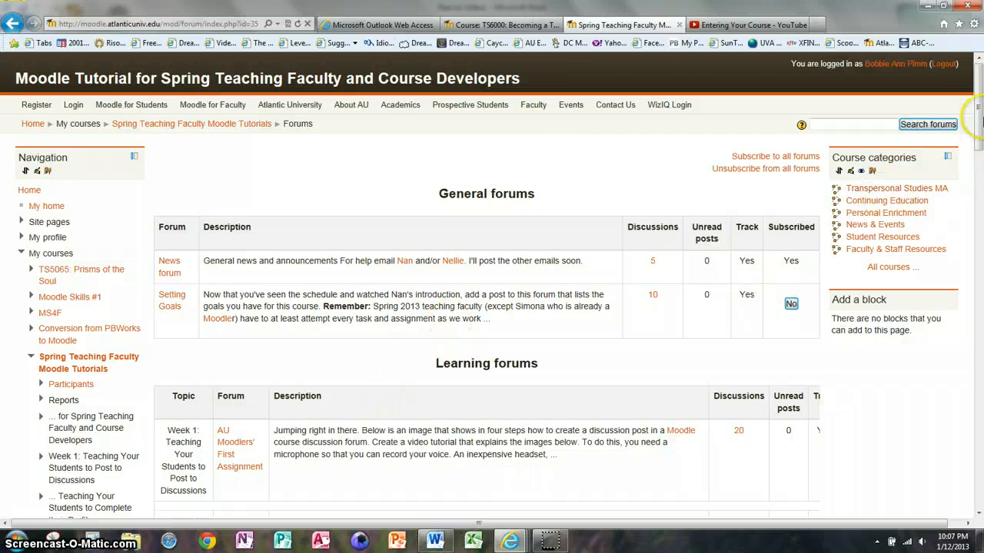
{"action": "mouse_move", "coordinate": [979, 127]}
{"action": "left_mouse_down"}
{"action": "mouse_move", "coordinate": [979, 430]}
{"action": "mouse_move", "coordinate": [970, 116]}
{"action": "left_mouse_up"}
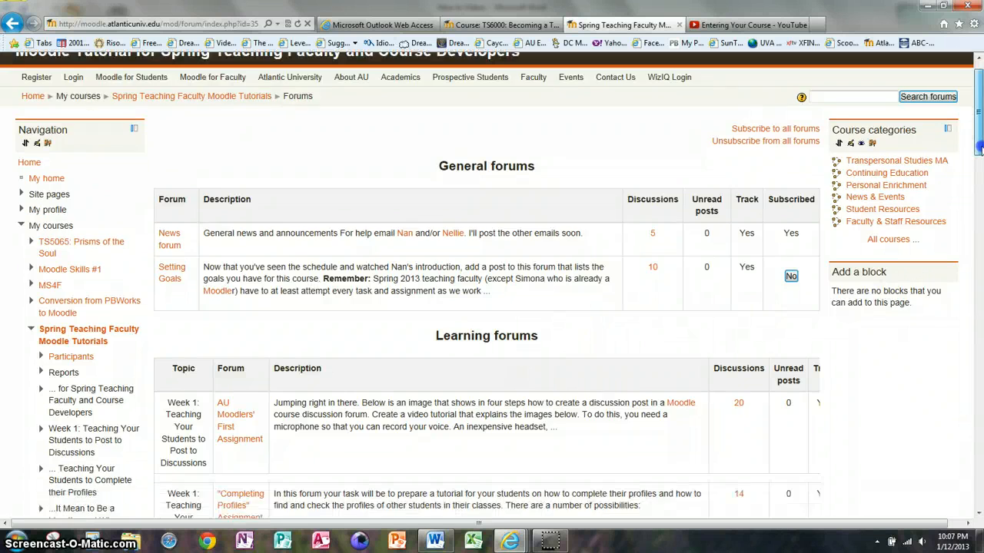
Step: Switch to the open TS6000 course and open the Week 2 Discussion page under 15 September - 21 September for editing
{"action": "mouse_move", "coordinate": [979, 142]}
{"action": "left_mouse_down"}
{"action": "mouse_move", "coordinate": [979, 500]}
{"action": "mouse_move", "coordinate": [979, 138]}
{"action": "left_mouse_up"}
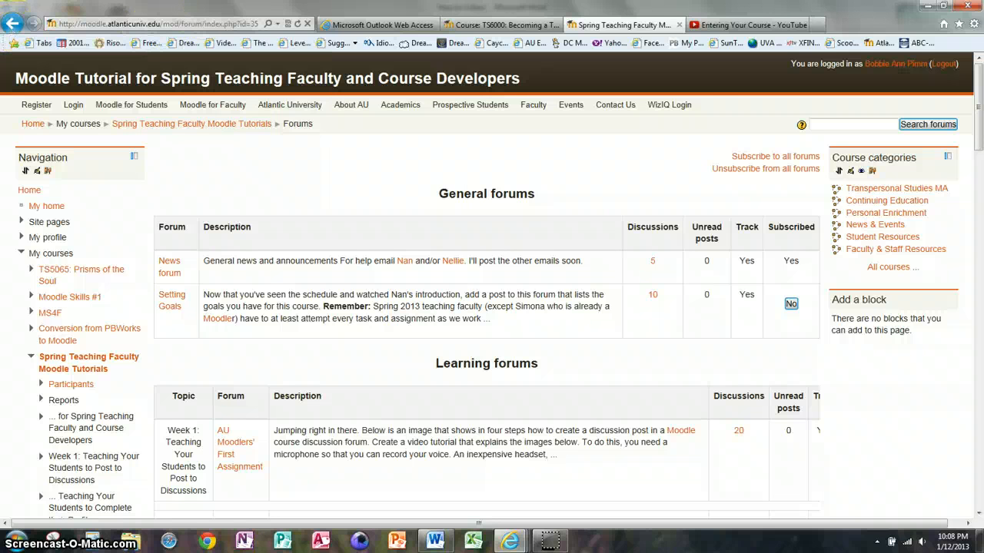
{"action": "left_click", "coordinate": [487, 25]}
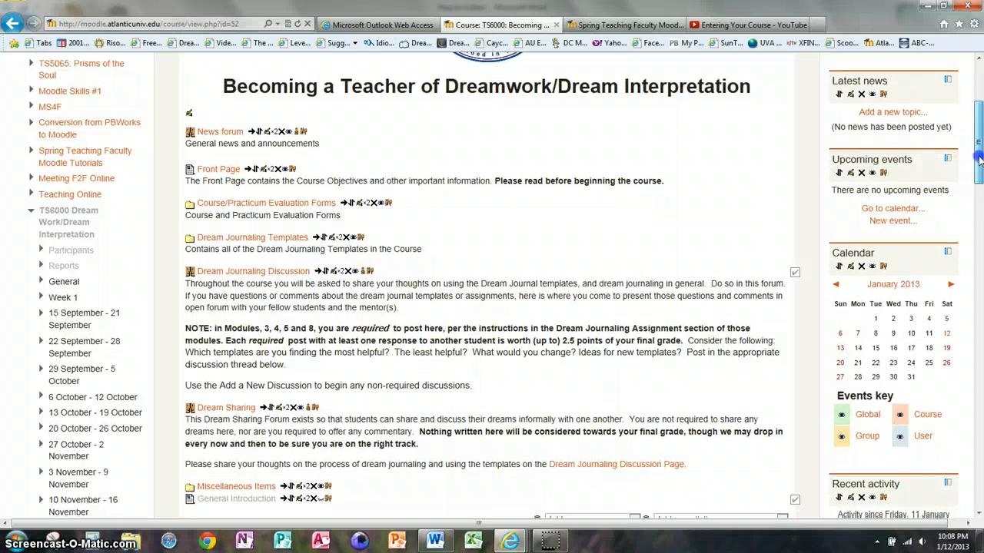
{"action": "left_click_drag", "start_coordinate": [977, 163], "coordinate": [979, 263]}
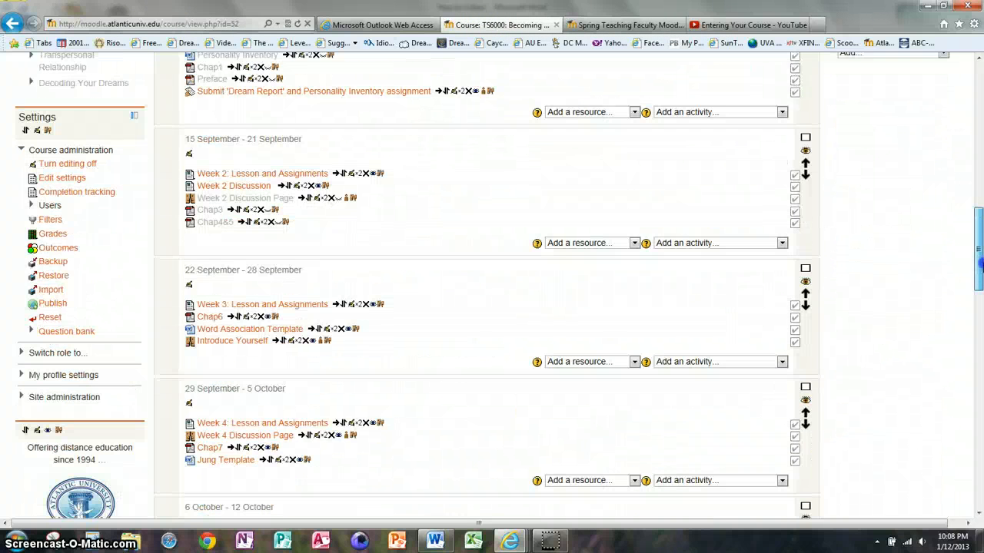
{"action": "left_click", "coordinate": [296, 187]}
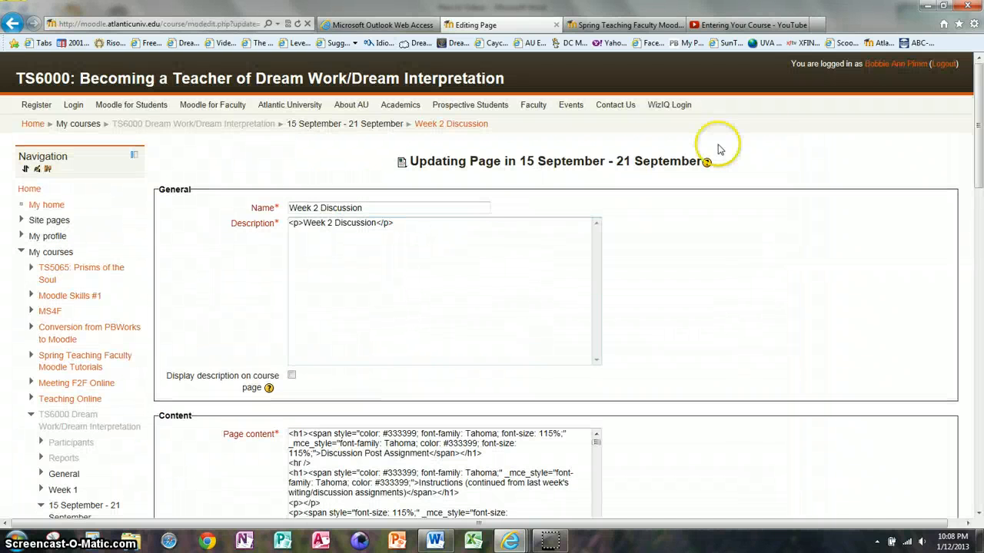
Step: Enlarge the Page content editor to nearly the full form width and clear any text selection in it
{"action": "left_click_drag", "start_coordinate": [979, 123], "coordinate": [979, 208]}
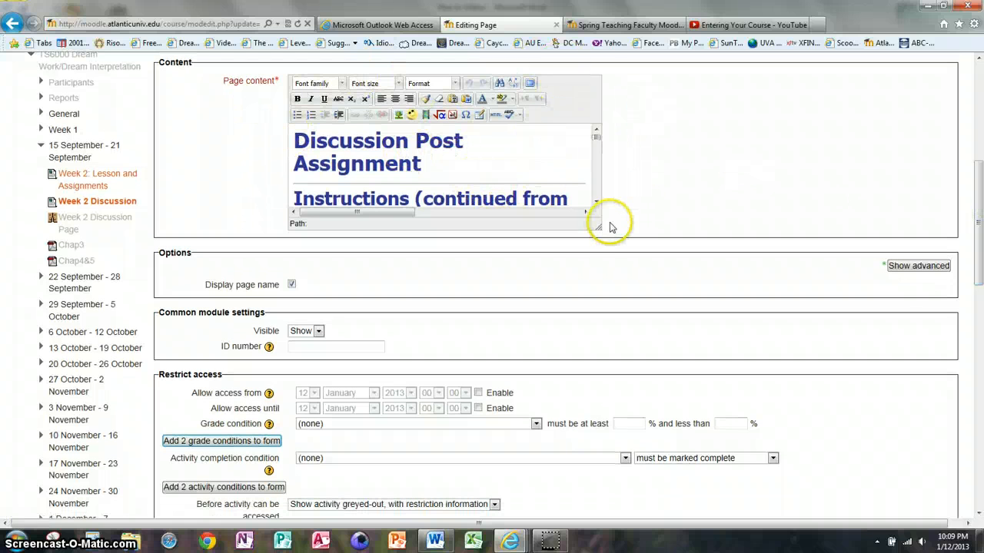
{"action": "left_click_drag", "start_coordinate": [600, 229], "coordinate": [605, 237]}
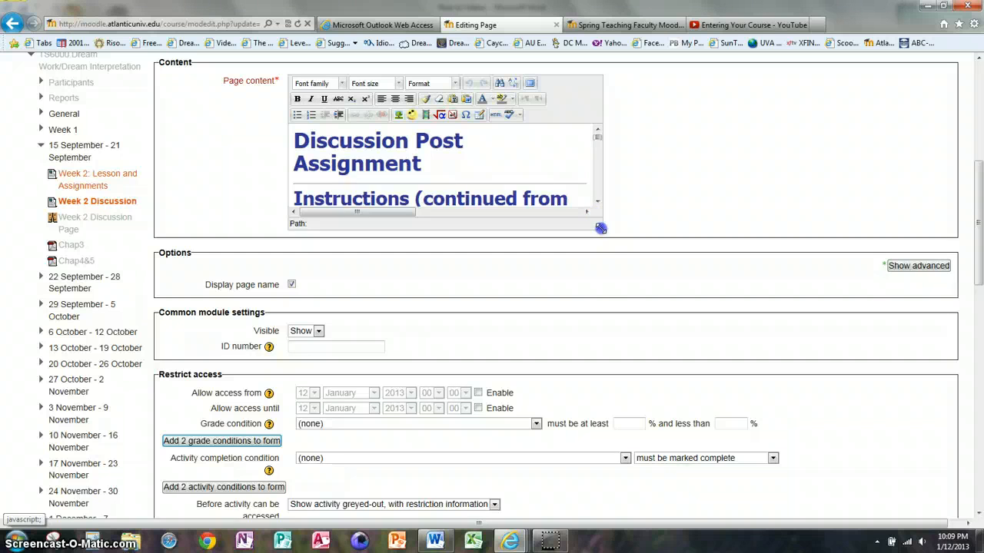
{"action": "left_click_drag", "start_coordinate": [601, 229], "coordinate": [931, 425]}
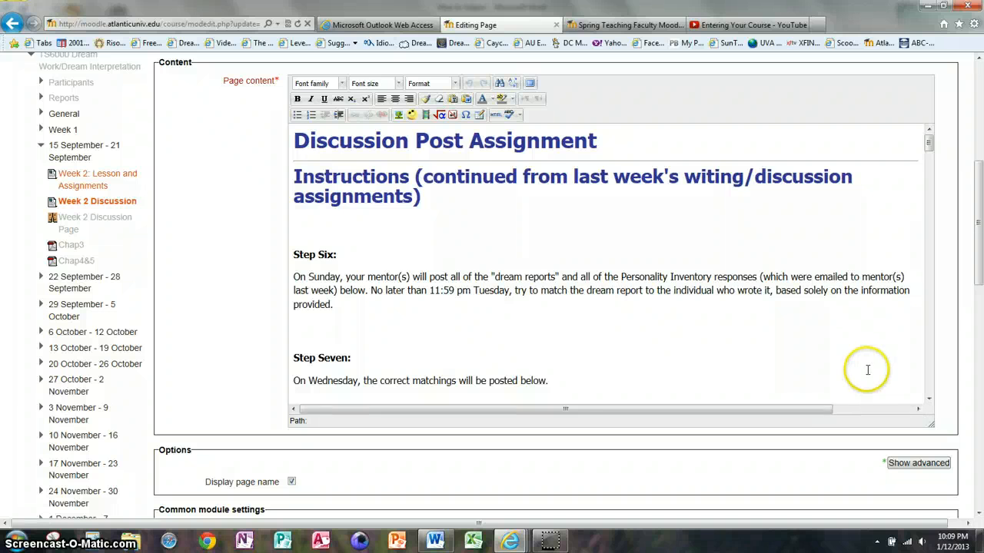
{"action": "left_click_drag", "start_coordinate": [867, 370], "coordinate": [907, 208]}
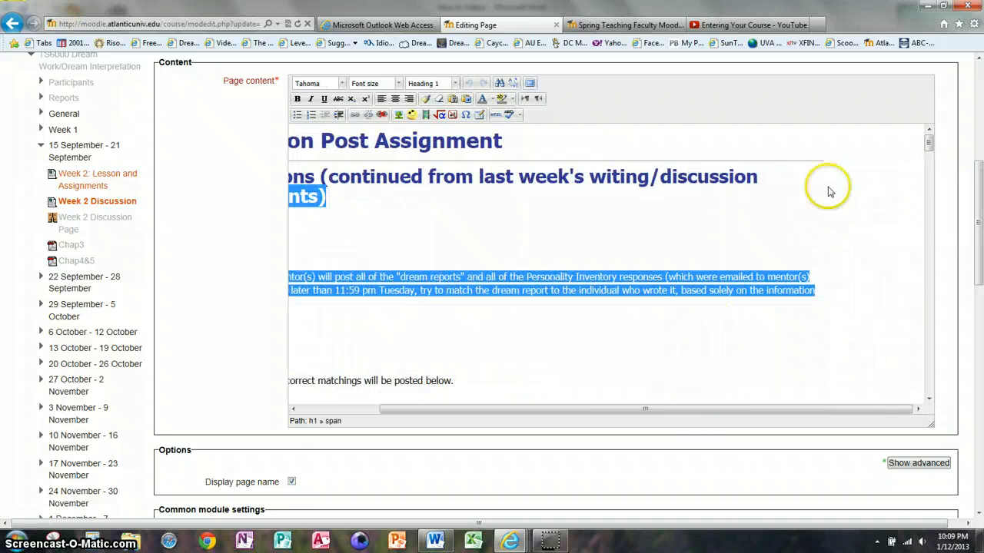
{"action": "left_click", "coordinate": [769, 216]}
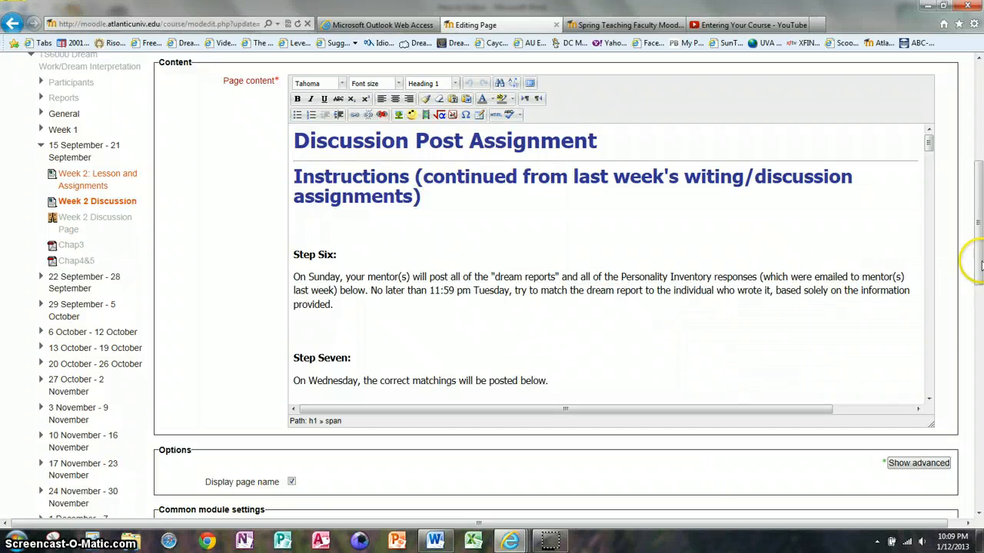
Step: Review the Week 2 Discussion page's general and content settings and the choices for its Visible setting
{"action": "left_click_drag", "start_coordinate": [980, 261], "coordinate": [980, 345]}
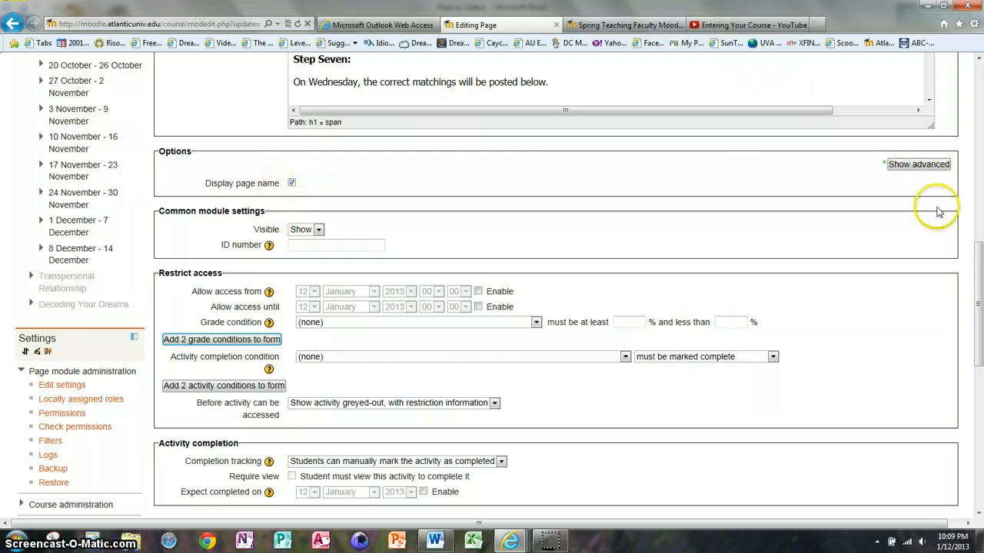
{"action": "left_click_drag", "start_coordinate": [970, 257], "coordinate": [972, 137]}
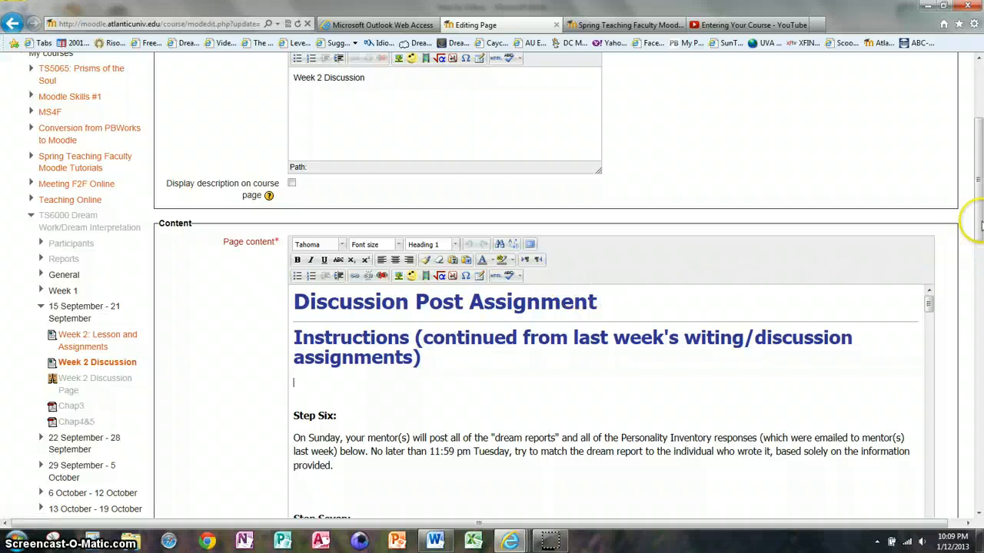
{"action": "left_click_drag", "start_coordinate": [978, 223], "coordinate": [976, 168]}
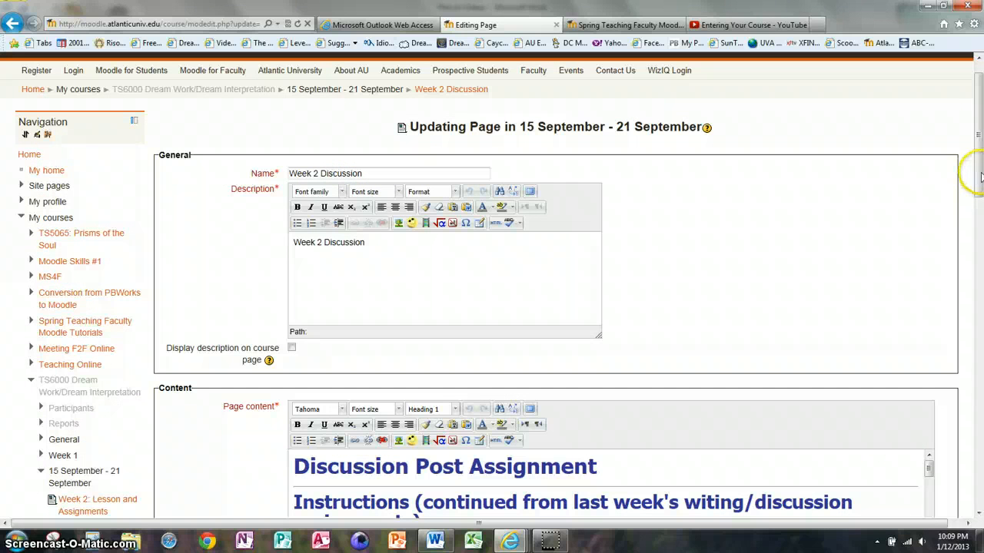
{"action": "left_click_drag", "start_coordinate": [979, 177], "coordinate": [979, 368]}
{"action": "left_click", "coordinate": [318, 141]}
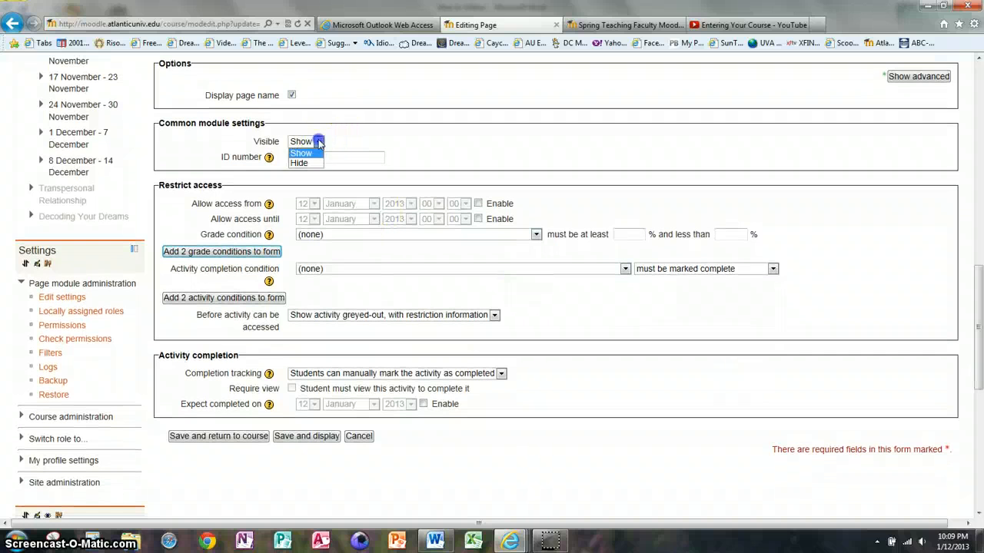
{"action": "left_click", "coordinate": [318, 143]}
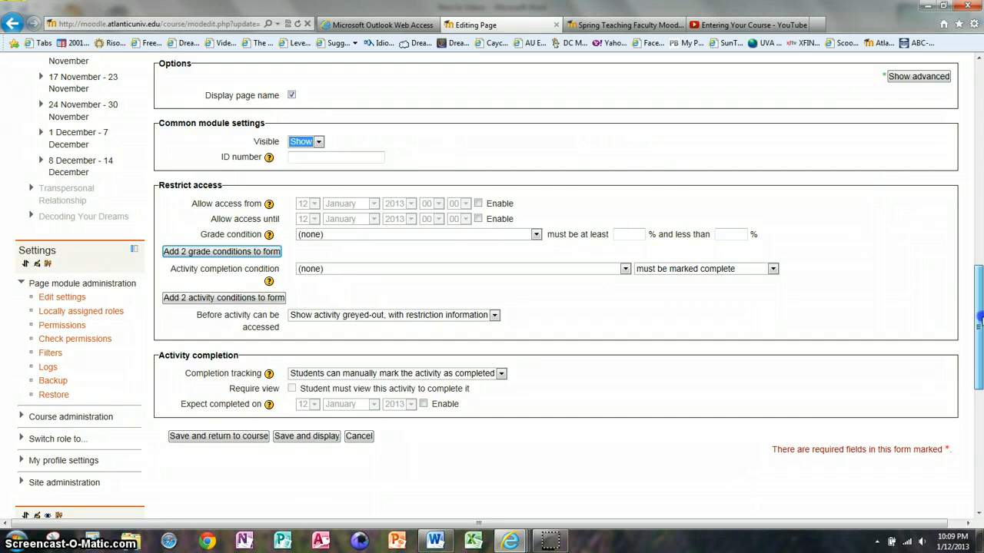
Step: Look over the Restrict access settings and the choices for what students see before the activity can be accessed
{"action": "scroll", "coordinate": [980, 312], "scroll_direction": "down", "scroll_amount": 2}
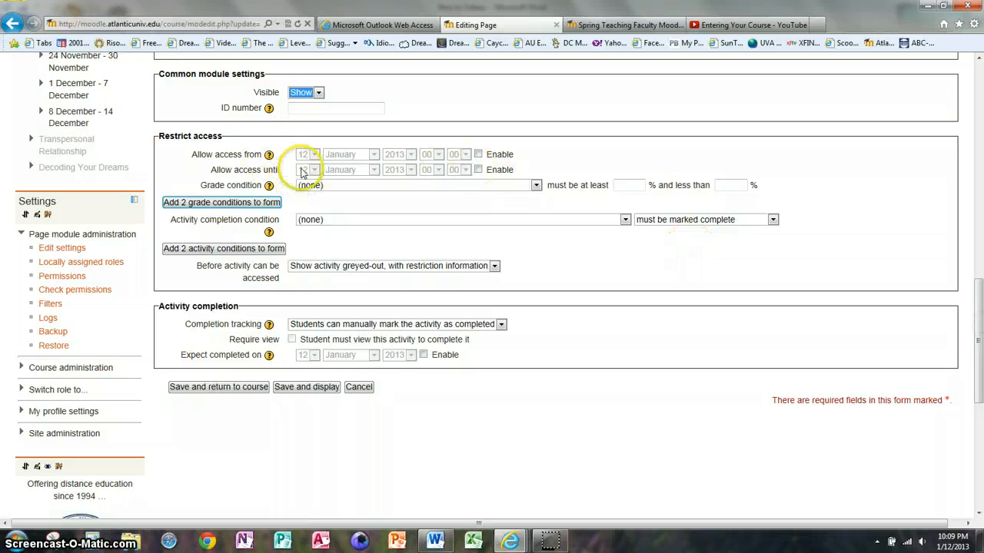
{"action": "left_click", "coordinate": [552, 165]}
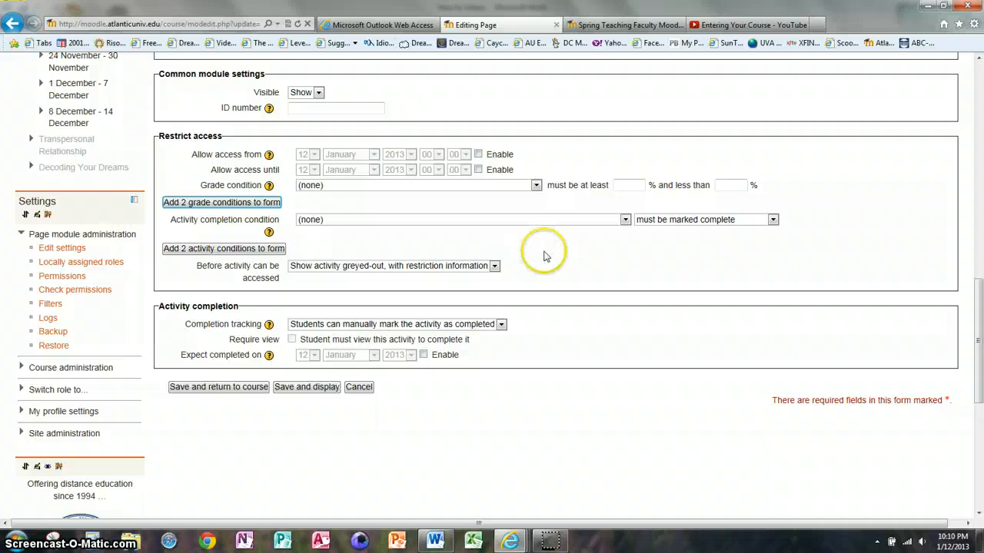
{"action": "left_click", "coordinate": [495, 267]}
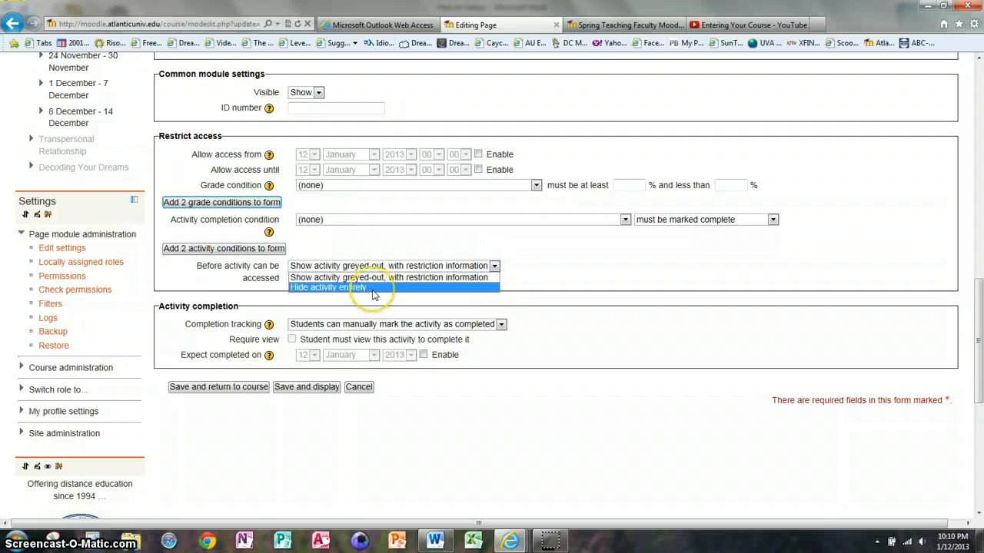
{"action": "left_click", "coordinate": [656, 263]}
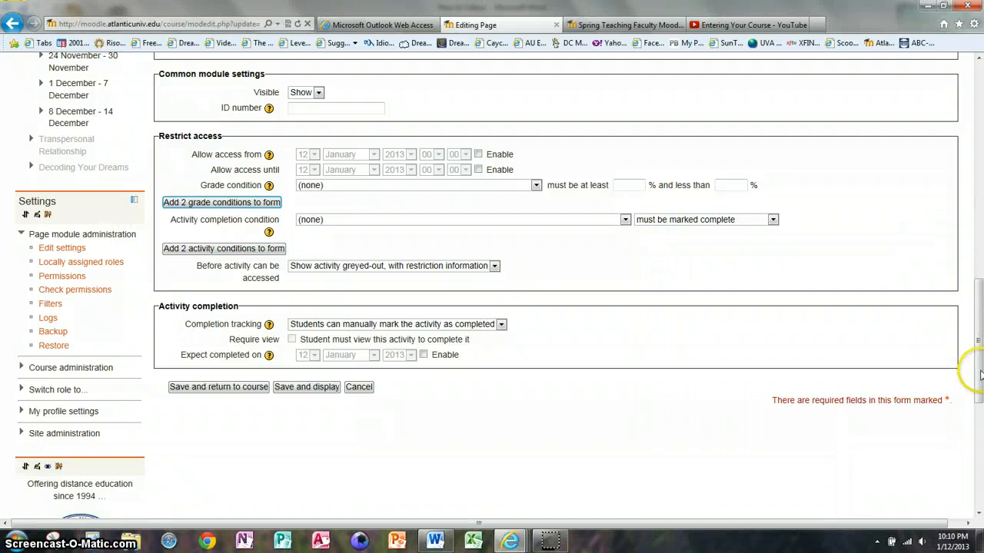
Step: Set completion tracking to "Show activity as complete when conditions are met", require students to view the activity, and save back to the course
{"action": "left_click_drag", "start_coordinate": [979, 373], "coordinate": [980, 377]}
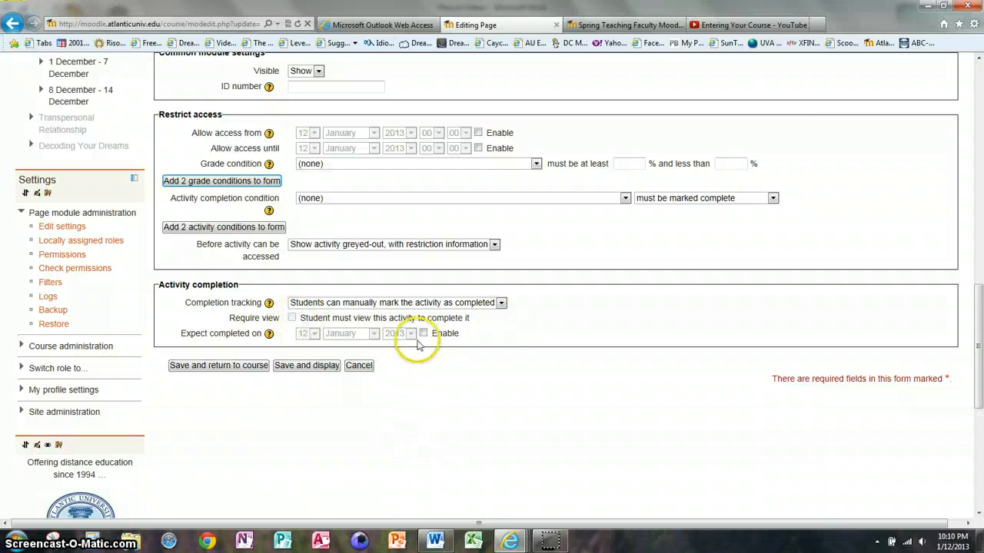
{"action": "left_click", "coordinate": [500, 303]}
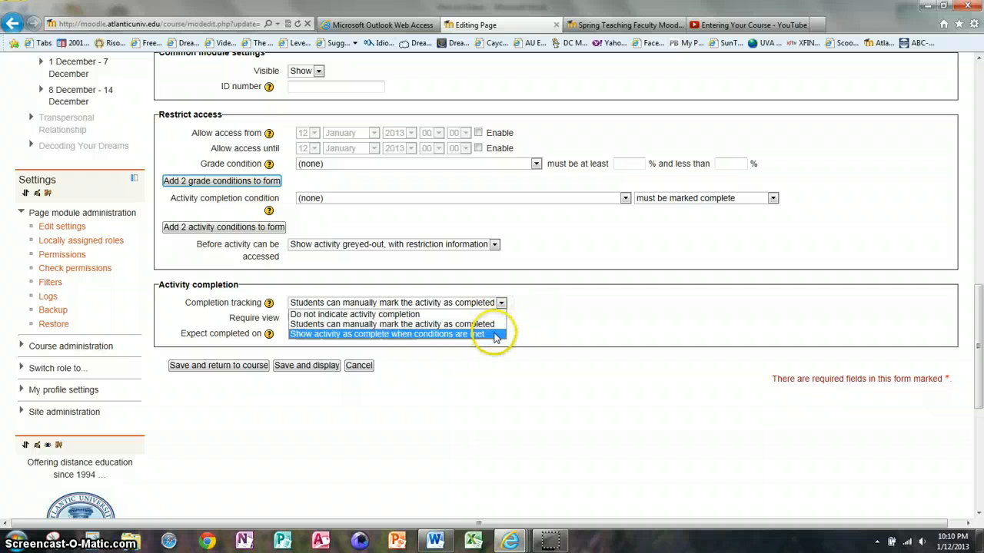
{"action": "left_click", "coordinate": [496, 335]}
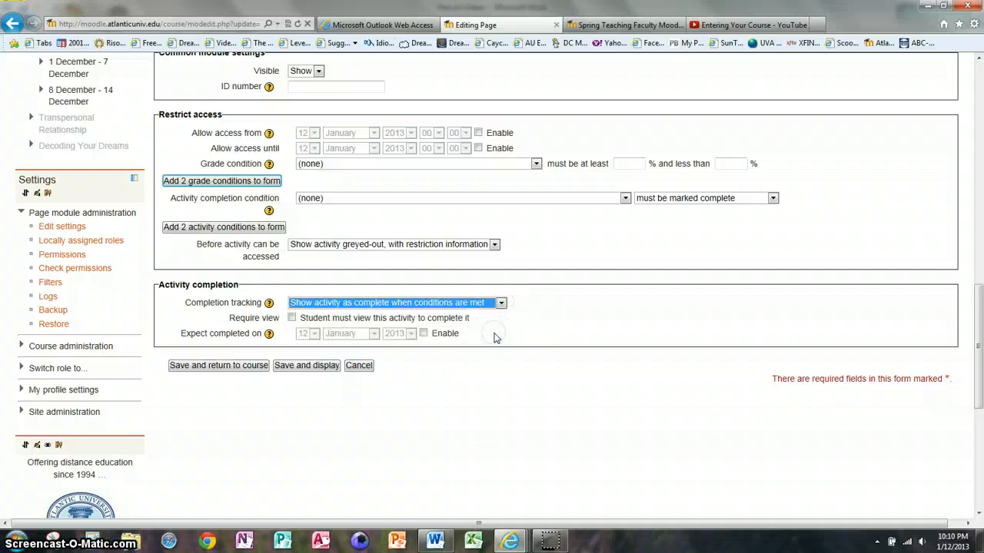
{"action": "left_click", "coordinate": [292, 319]}
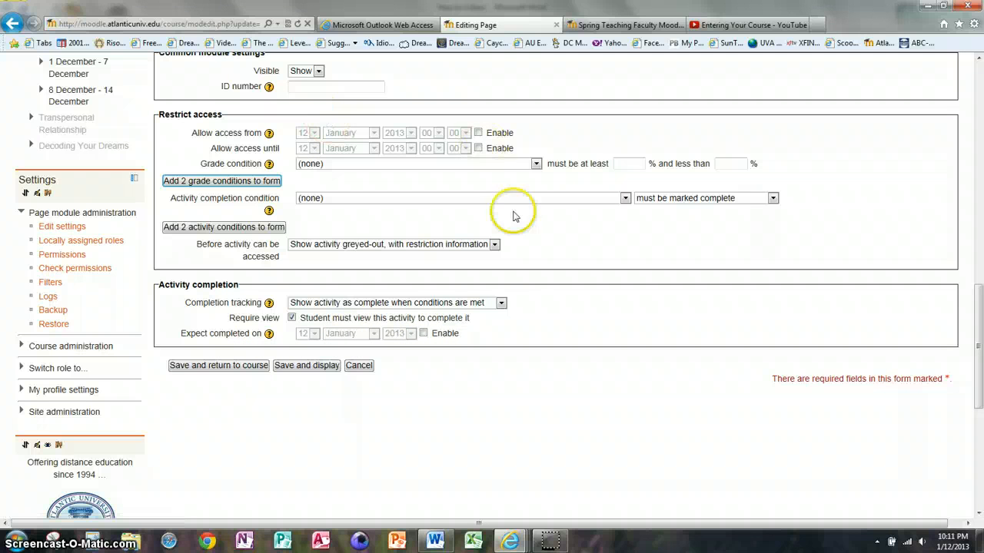
{"action": "left_click", "coordinate": [223, 366]}
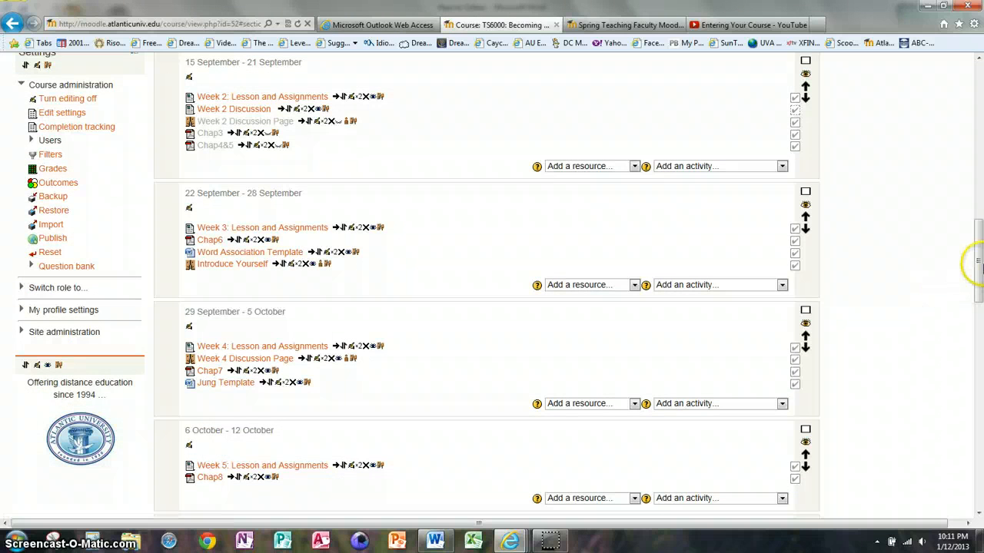
Step: Turn editing off in the TS6000 course and switch the role to Student
{"action": "left_click_drag", "start_coordinate": [980, 269], "coordinate": [980, 91]}
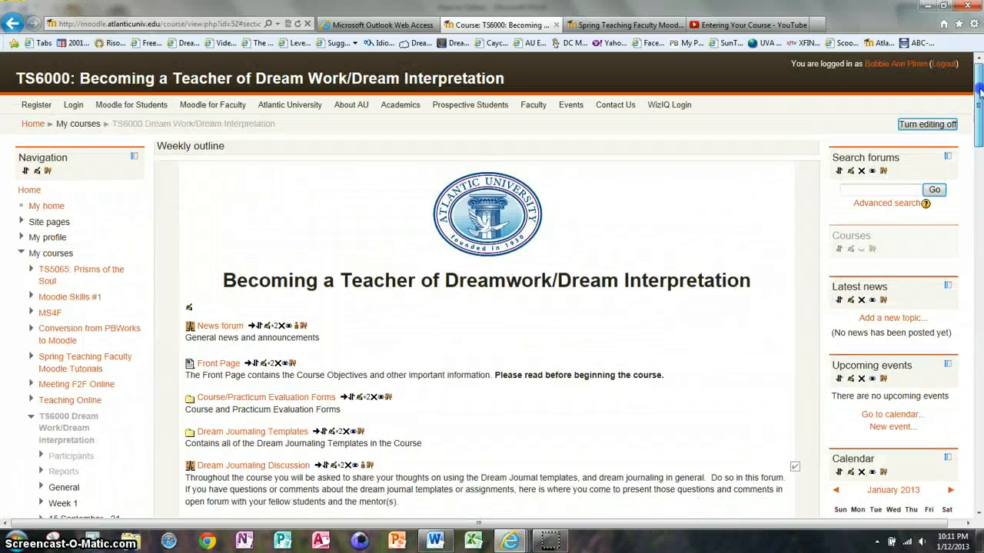
{"action": "left_click", "coordinate": [930, 123]}
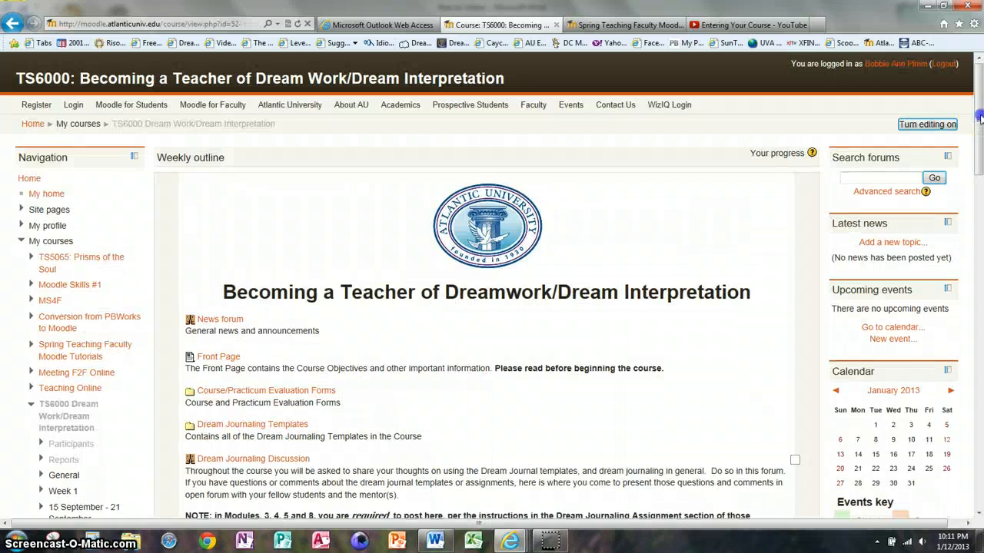
{"action": "left_click_drag", "start_coordinate": [979, 115], "coordinate": [980, 315]}
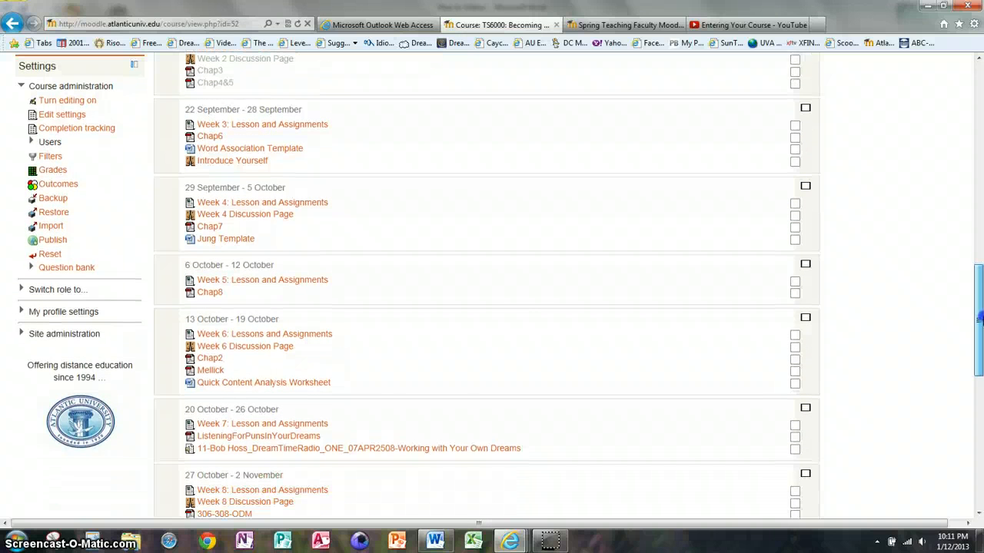
{"action": "left_click", "coordinate": [44, 289]}
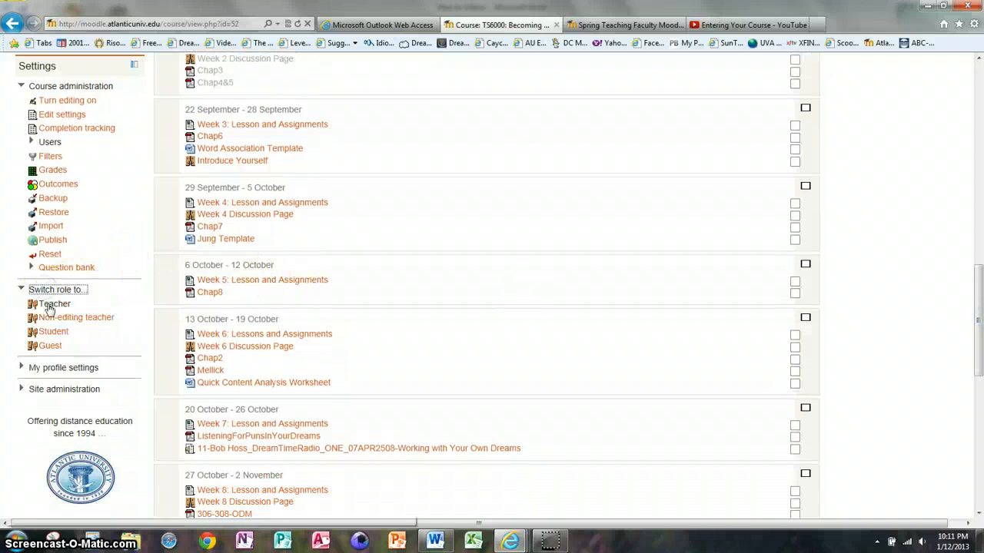
{"action": "left_click", "coordinate": [50, 332]}
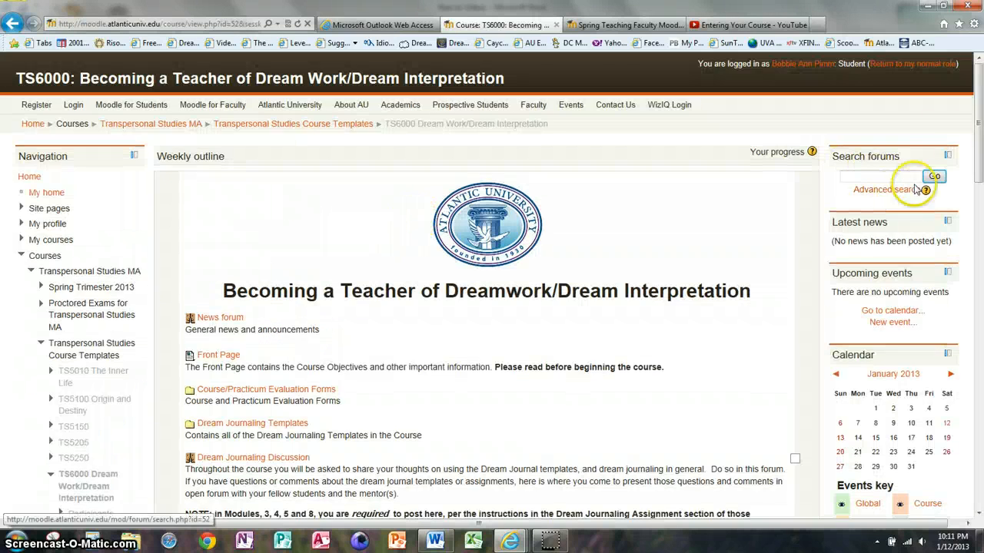
Step: Toggle the Dream Journaling Discussion's completion mark on and off as a student, and look over the weekly activities' completion boxes
{"action": "left_click_drag", "start_coordinate": [974, 142], "coordinate": [974, 219]}
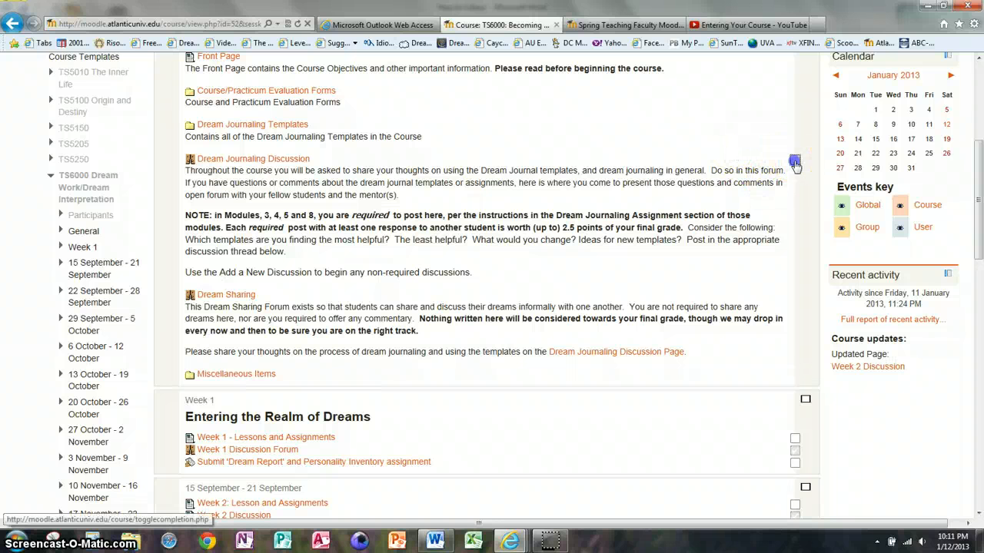
{"action": "left_click", "coordinate": [795, 163]}
{"action": "left_click", "coordinate": [801, 274]}
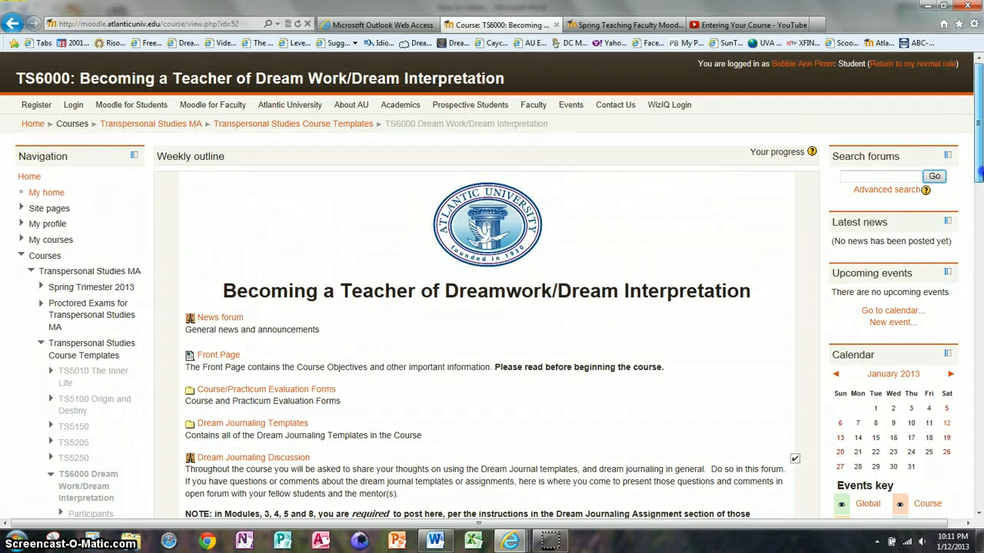
{"action": "scroll", "coordinate": [976, 160], "scroll_direction": "down", "scroll_amount": 4}
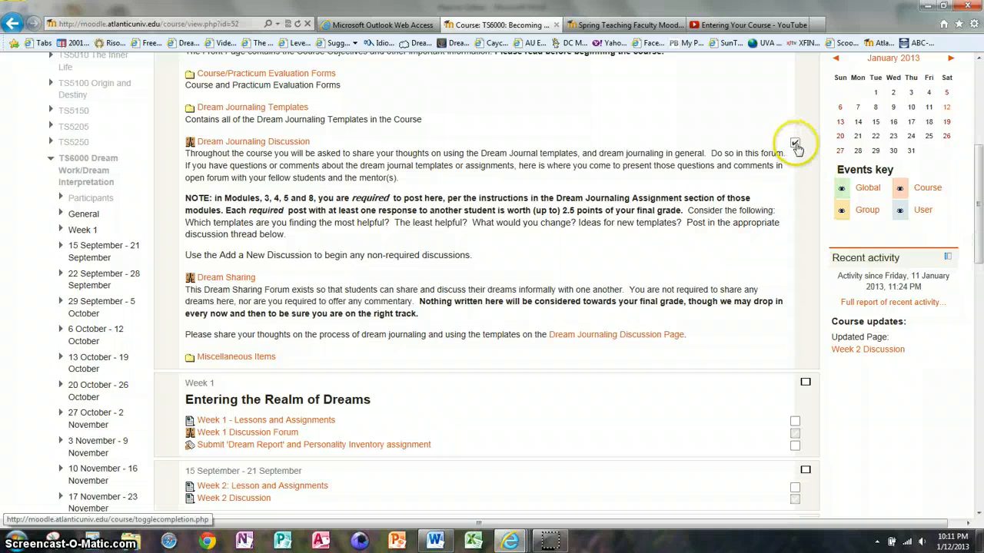
{"action": "left_click", "coordinate": [795, 144]}
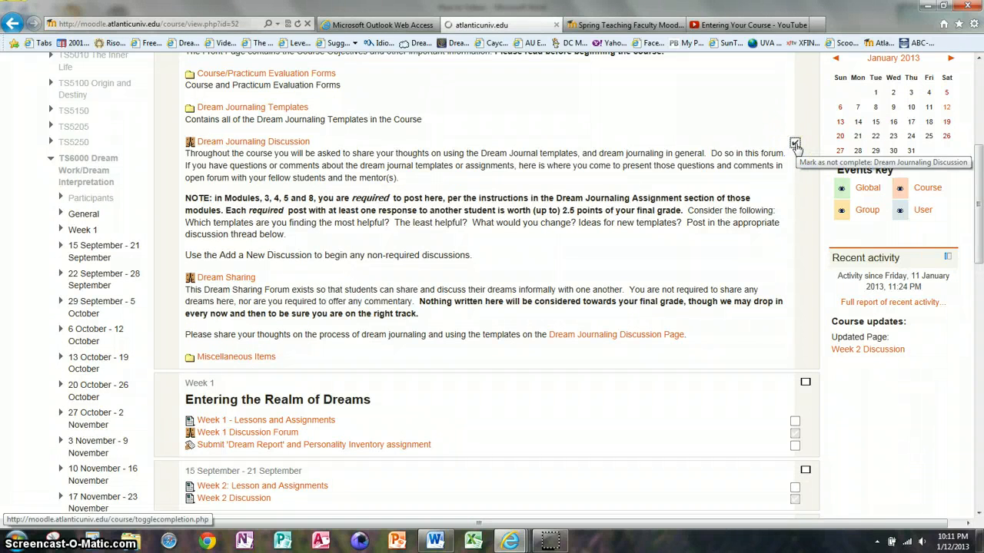
{"action": "left_click", "coordinate": [795, 145]}
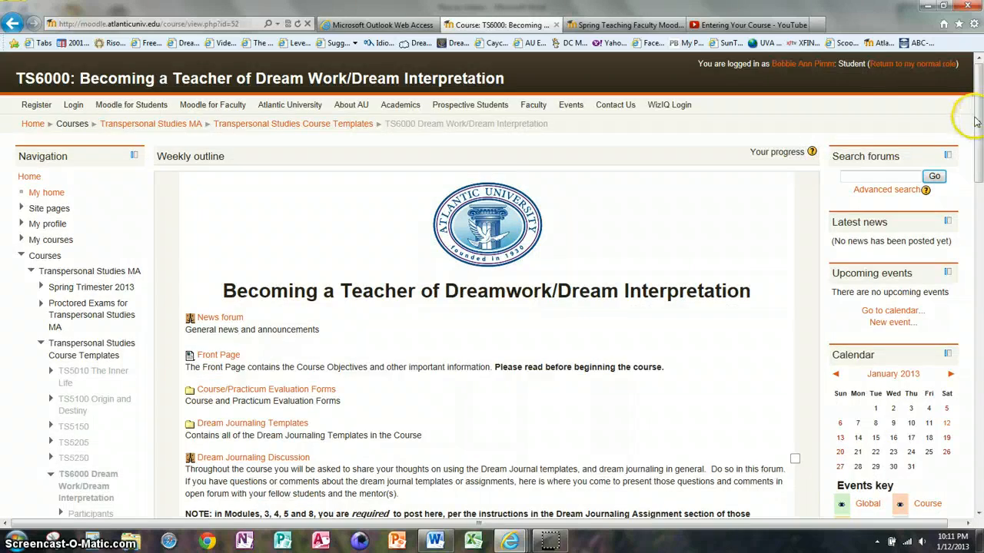
{"action": "left_click_drag", "start_coordinate": [974, 121], "coordinate": [979, 253]}
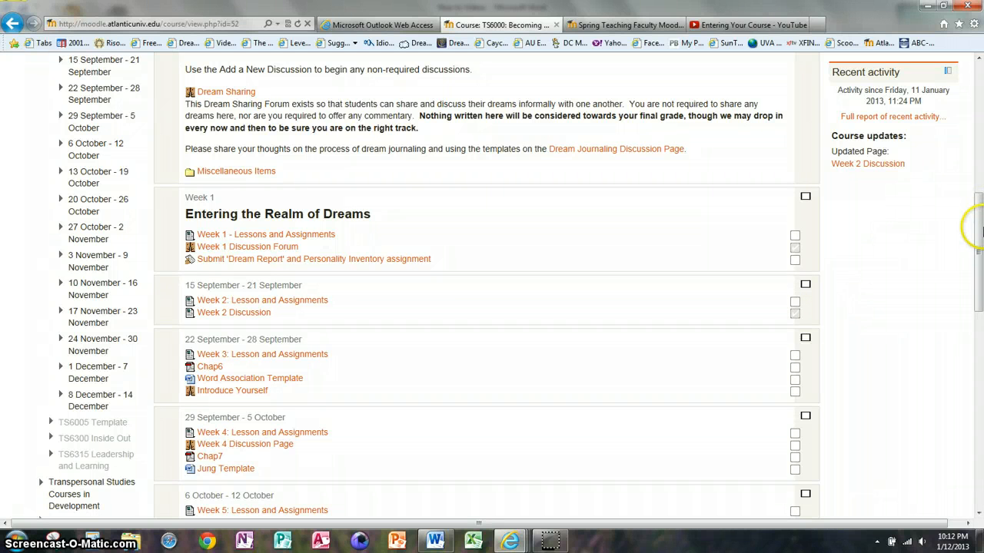
{"action": "left_click_drag", "start_coordinate": [979, 215], "coordinate": [980, 142]}
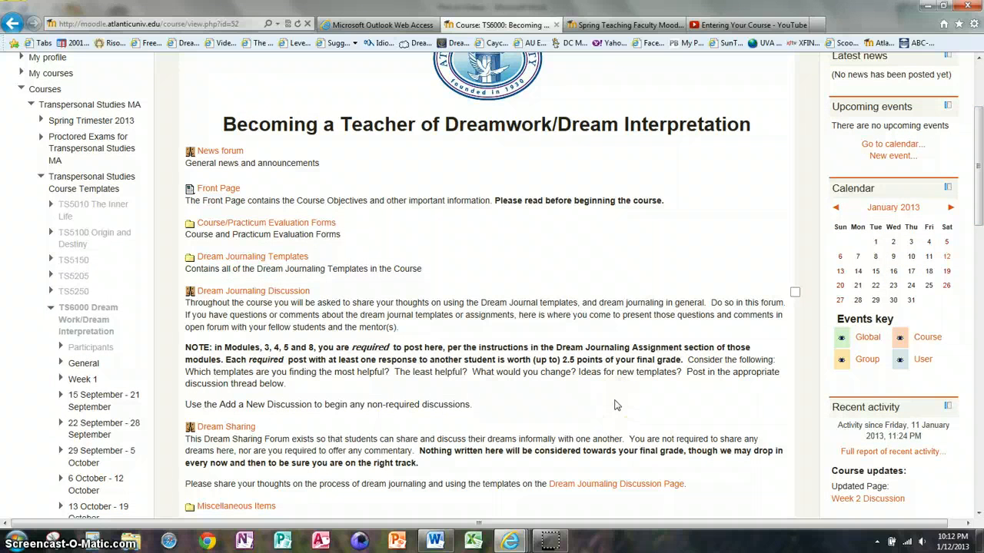
Step: Return from the Student role to the normal role and turn editing on in the TS6000 course
{"action": "left_click", "coordinate": [550, 540]}
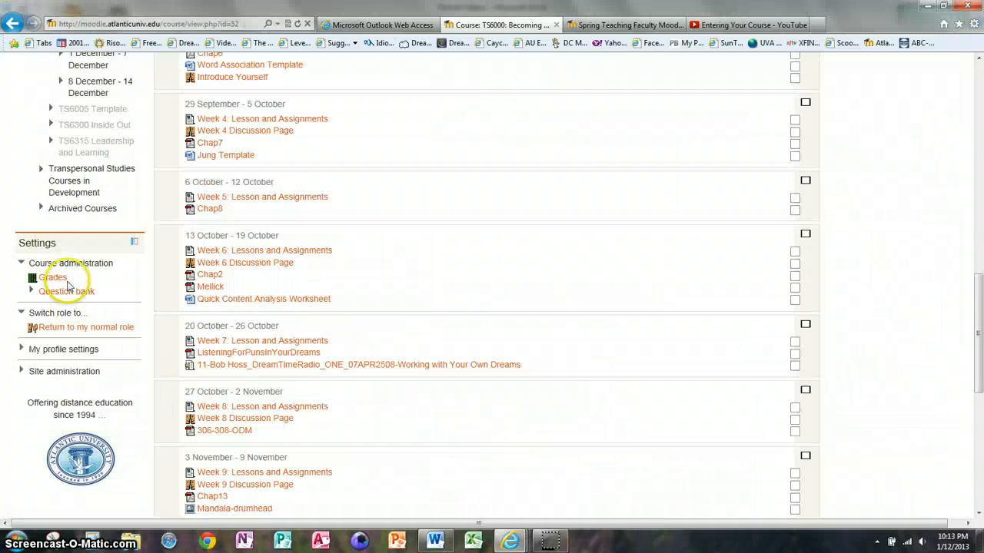
{"action": "left_click", "coordinate": [87, 328]}
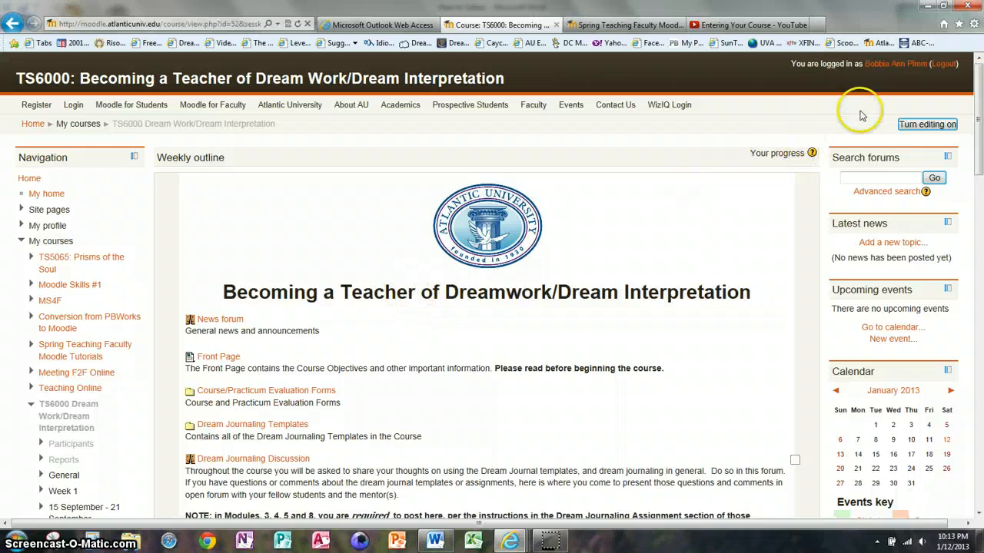
{"action": "left_click", "coordinate": [927, 124]}
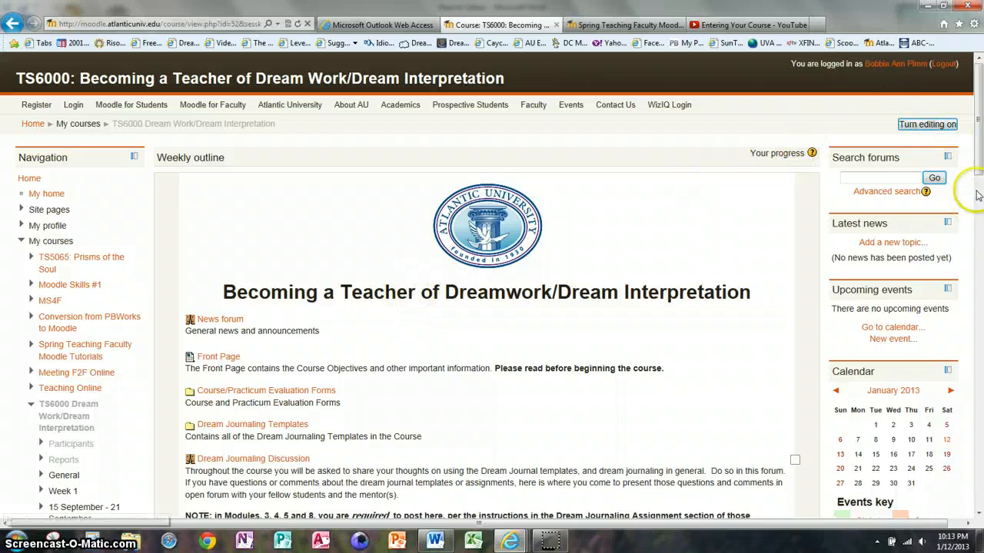
{"action": "left_click", "coordinate": [930, 124]}
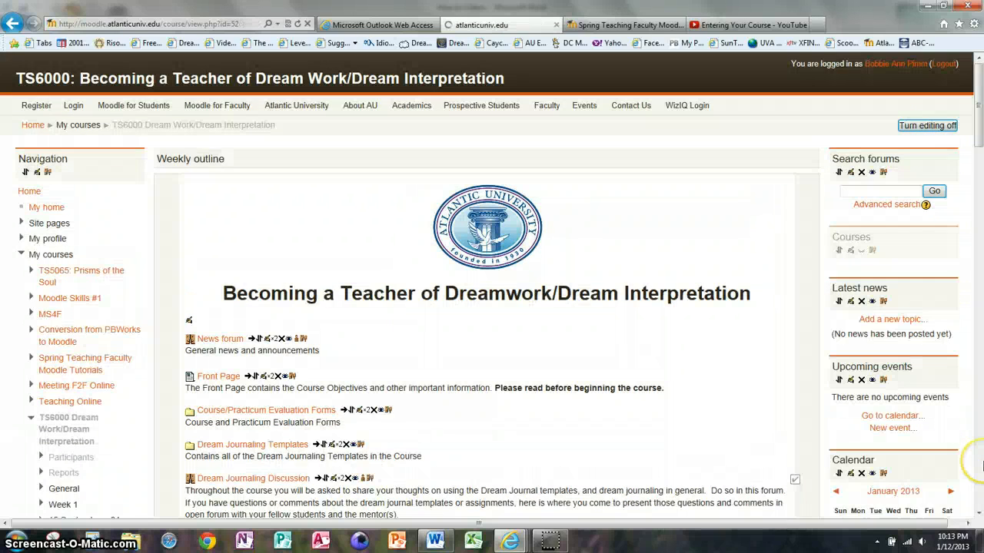
Step: Open the settings of the Week 2 Discussion page, examine its Restrict access and Activity completion sections, and go back to the course
{"action": "left_click", "coordinate": [979, 513]}
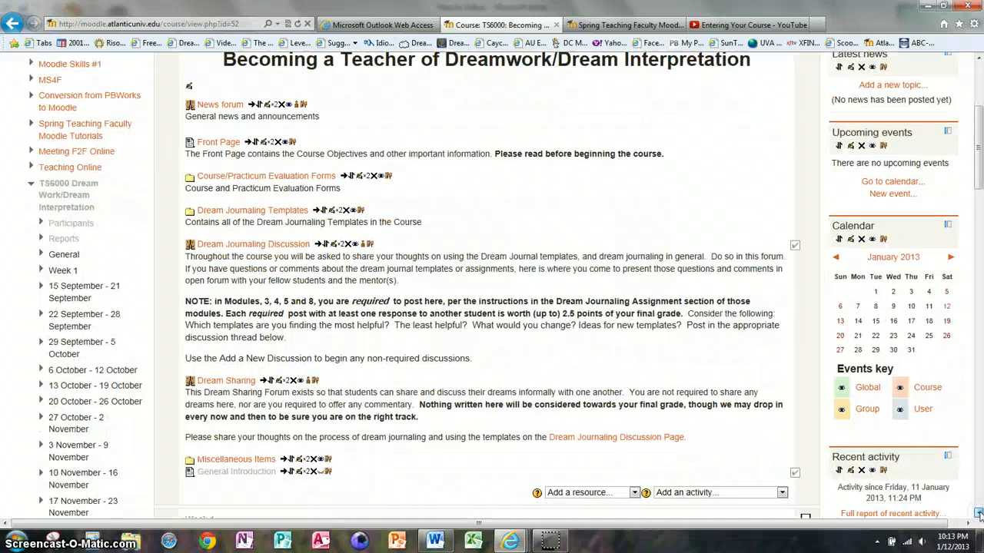
{"action": "left_click", "coordinate": [978, 512]}
{"action": "left_click", "coordinate": [978, 512]}
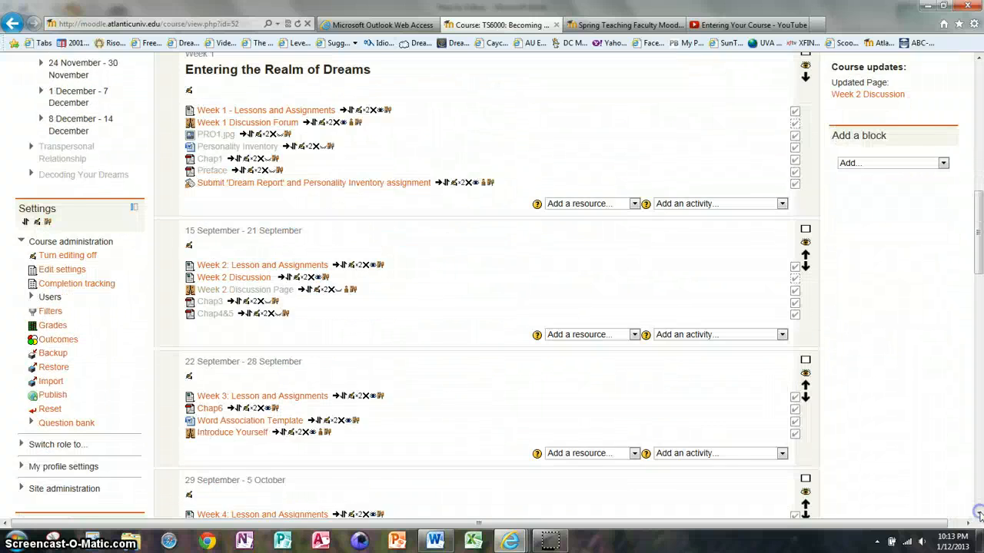
{"action": "left_click", "coordinate": [978, 513]}
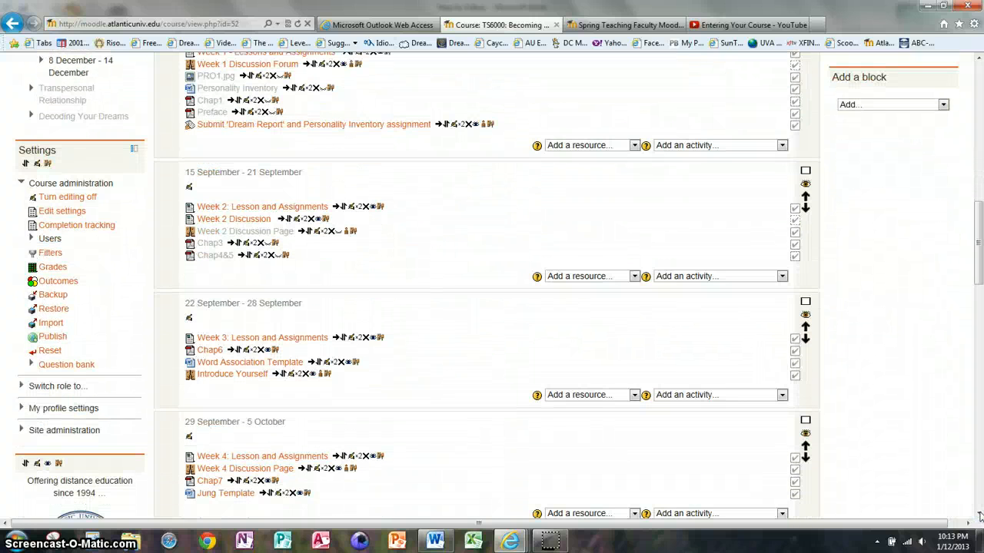
{"action": "left_click", "coordinate": [298, 222]}
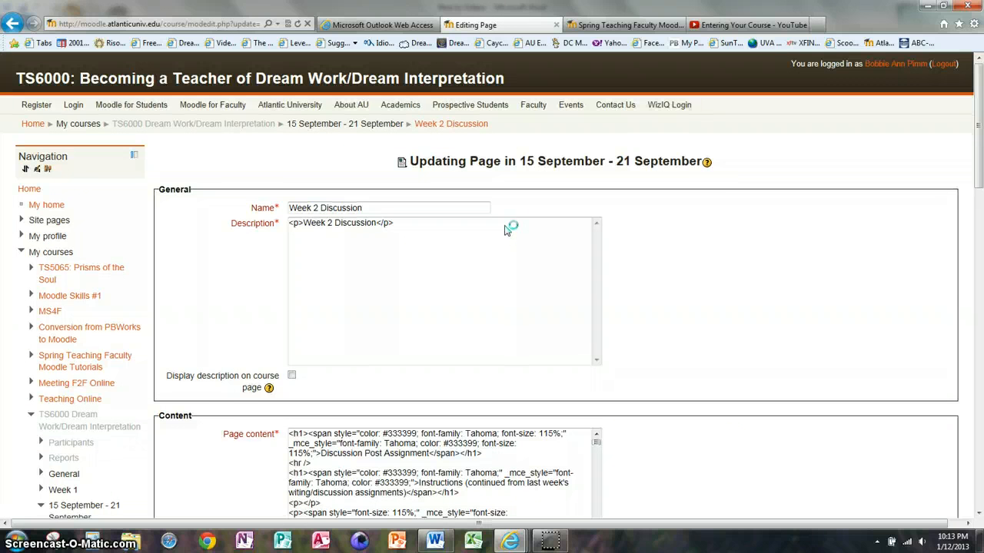
{"action": "left_click_drag", "start_coordinate": [977, 137], "coordinate": [979, 328]}
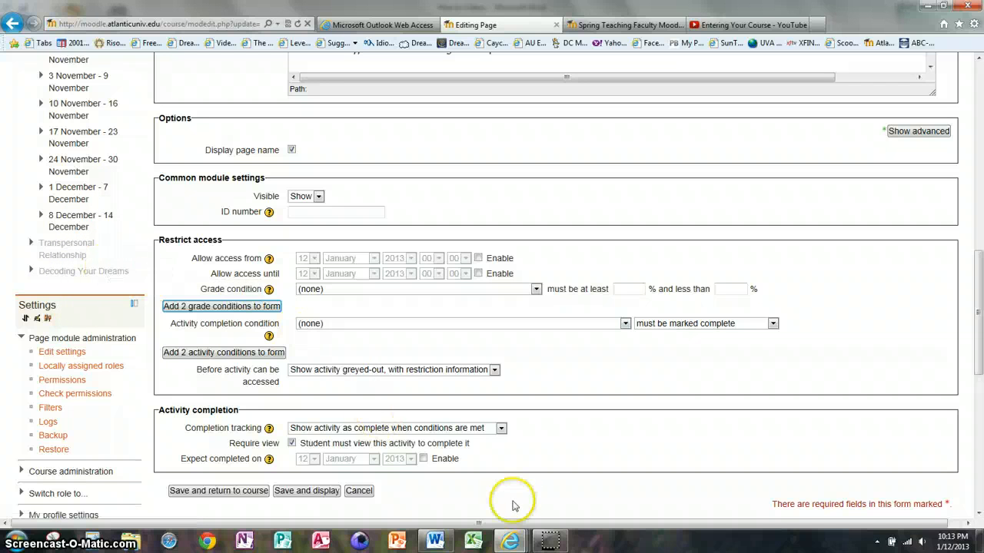
{"action": "left_click", "coordinate": [12, 24]}
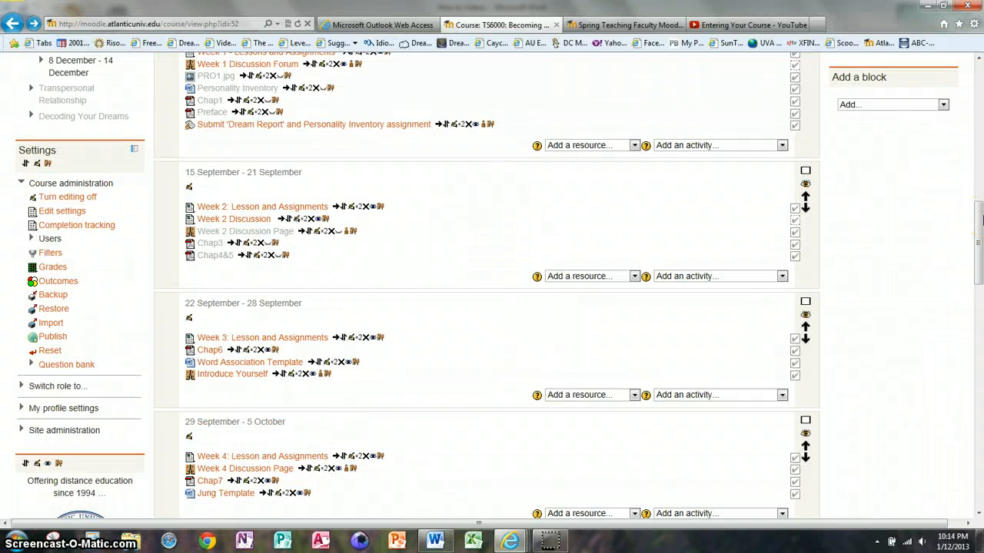
Step: Look over the name, description and page content in the Week 2 Discussion settings, and go back to the course
{"action": "left_click_drag", "start_coordinate": [980, 218], "coordinate": [978, 202]}
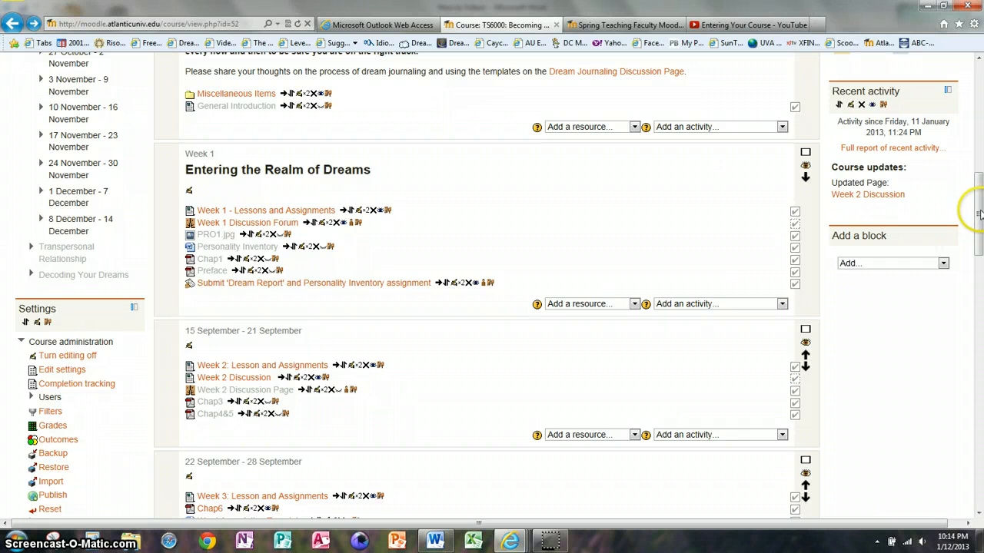
{"action": "left_click", "coordinate": [979, 213]}
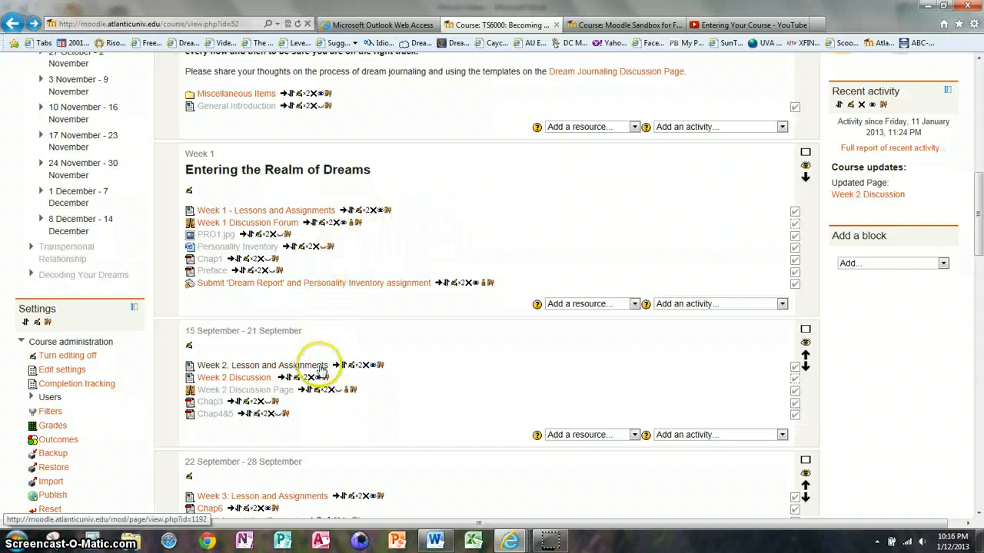
{"action": "left_click", "coordinate": [298, 379]}
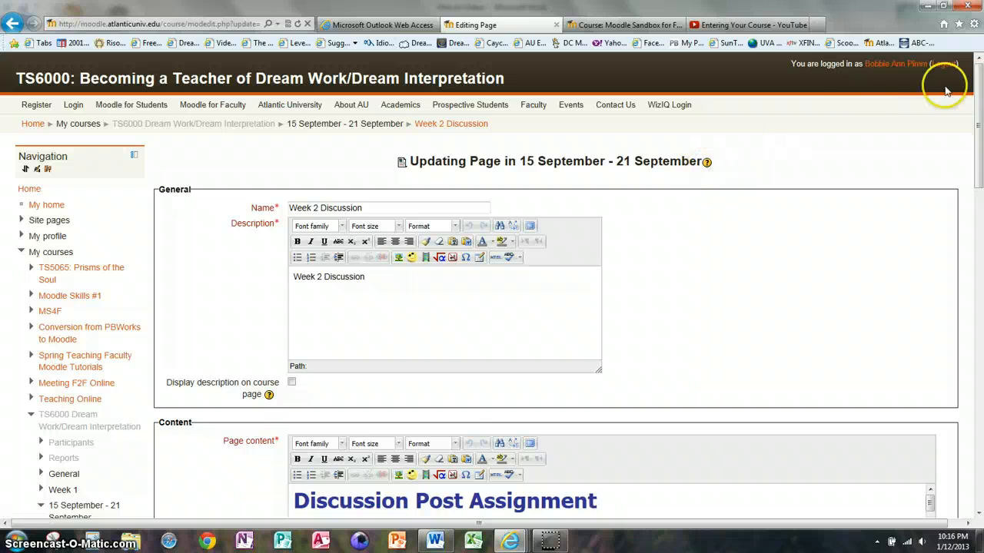
{"action": "left_click_drag", "start_coordinate": [977, 119], "coordinate": [963, 143]}
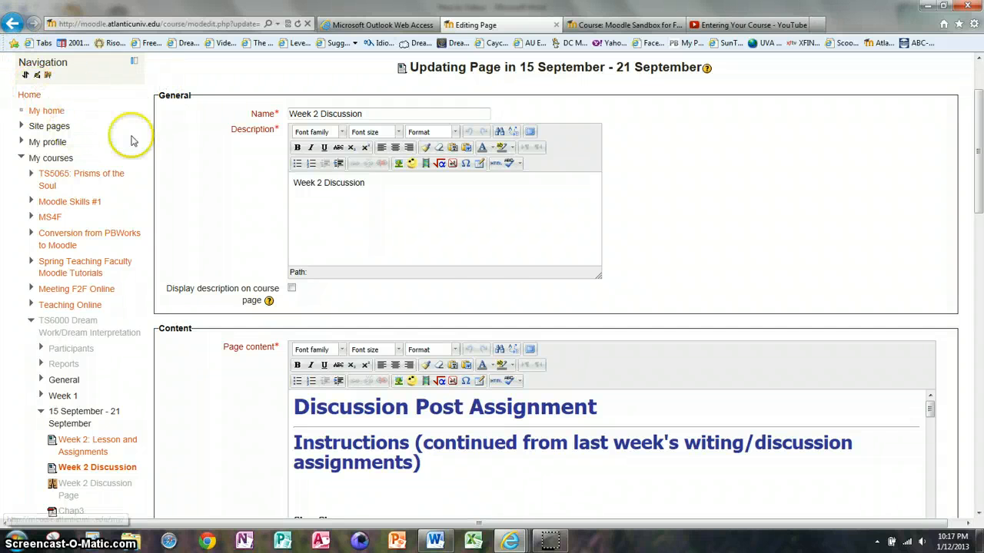
{"action": "left_click", "coordinate": [12, 24]}
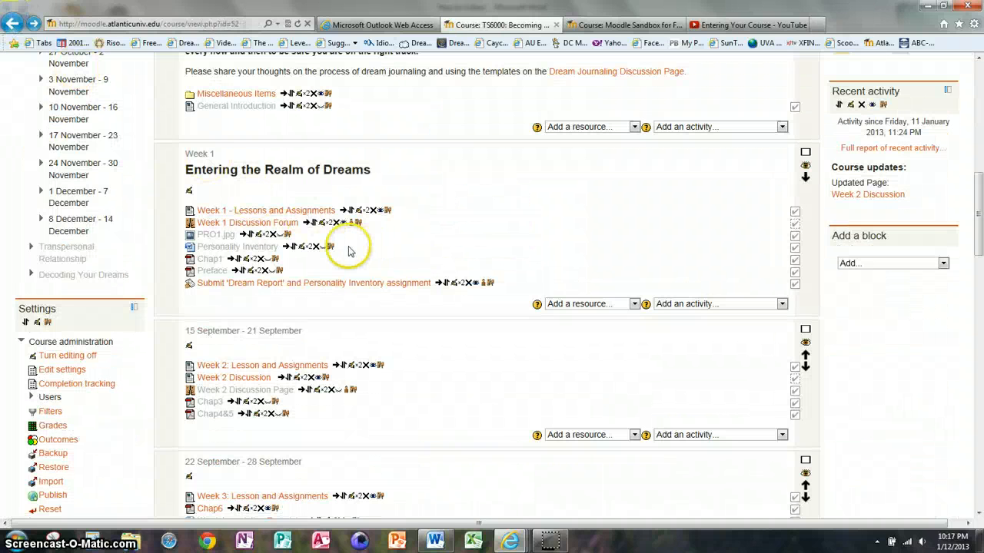
Step: Reopen the Week 2 Discussion settings, check its completion tracking and view requirement, and go back to the course
{"action": "left_click", "coordinate": [297, 381]}
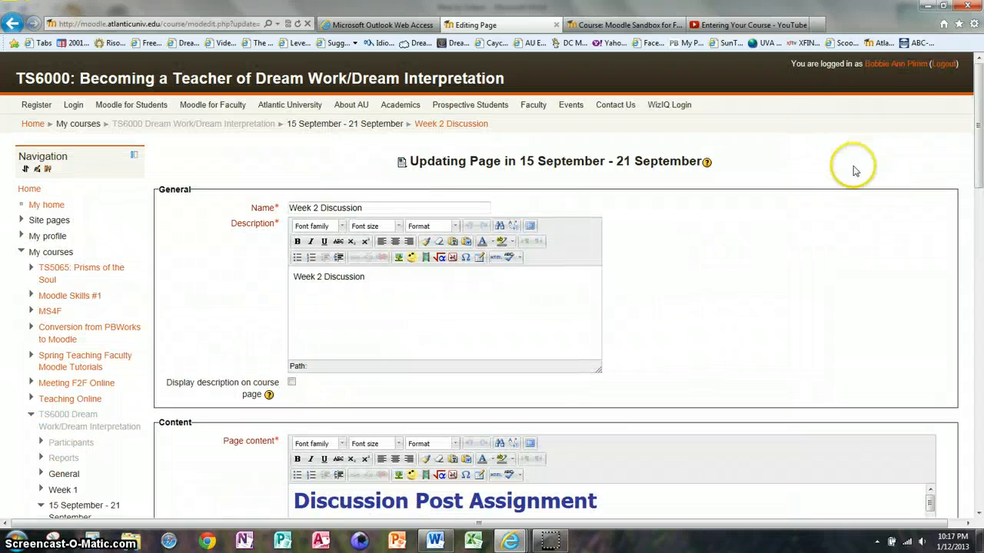
{"action": "left_click_drag", "start_coordinate": [978, 100], "coordinate": [980, 286]}
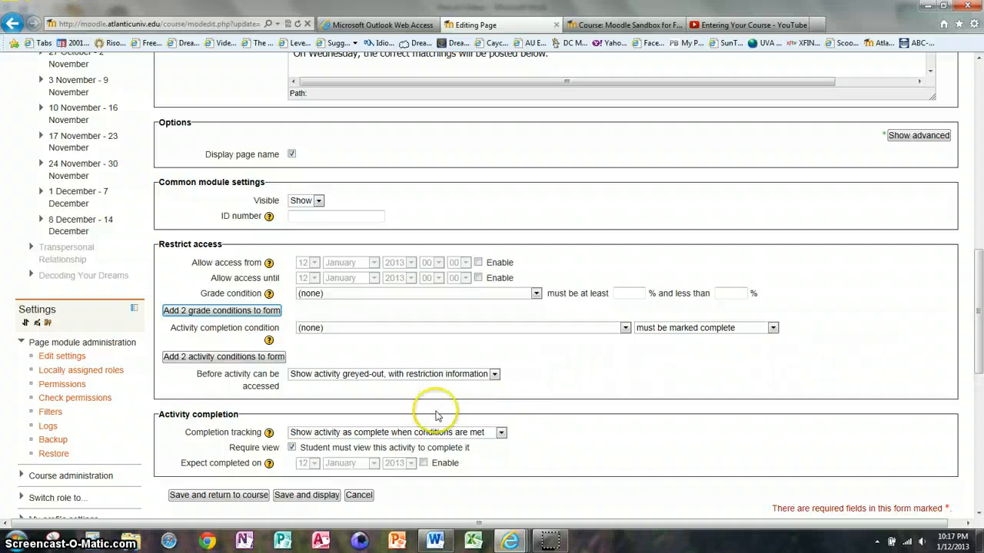
{"action": "left_click", "coordinate": [25, 32]}
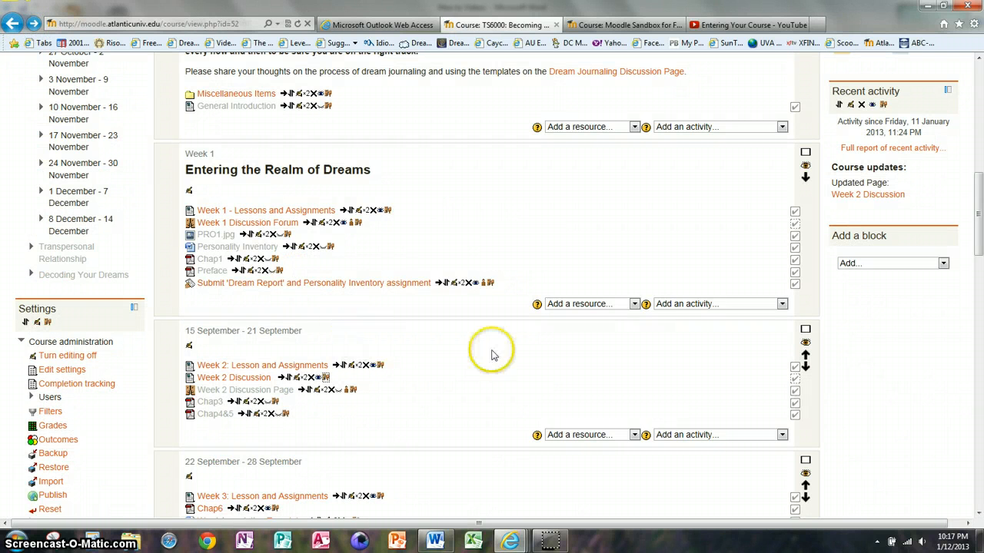
Step: View the Week 4 Discussion Page forum's assignment instructions and its forum settings, returning to the course after each
{"action": "left_click_drag", "start_coordinate": [976, 208], "coordinate": [978, 296]}
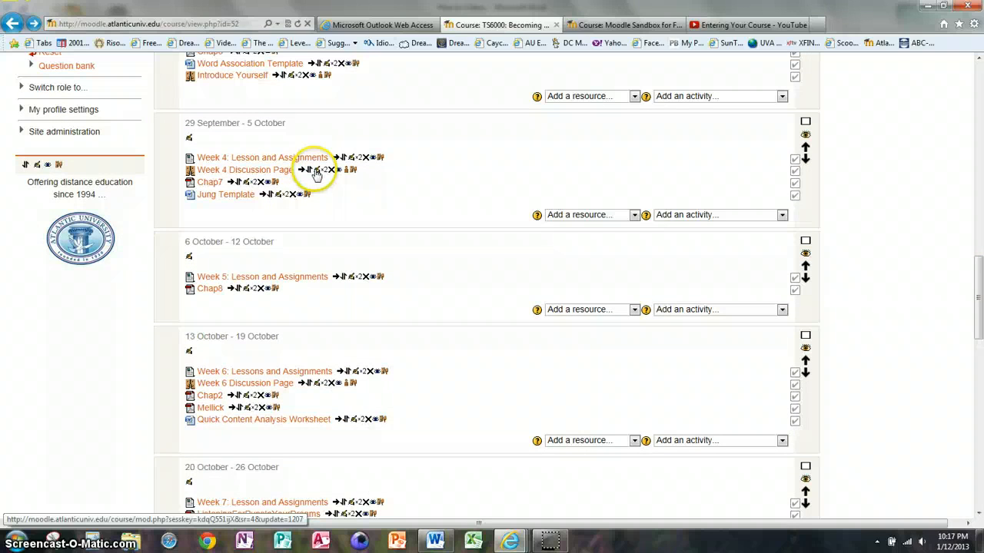
{"action": "left_click", "coordinate": [278, 170]}
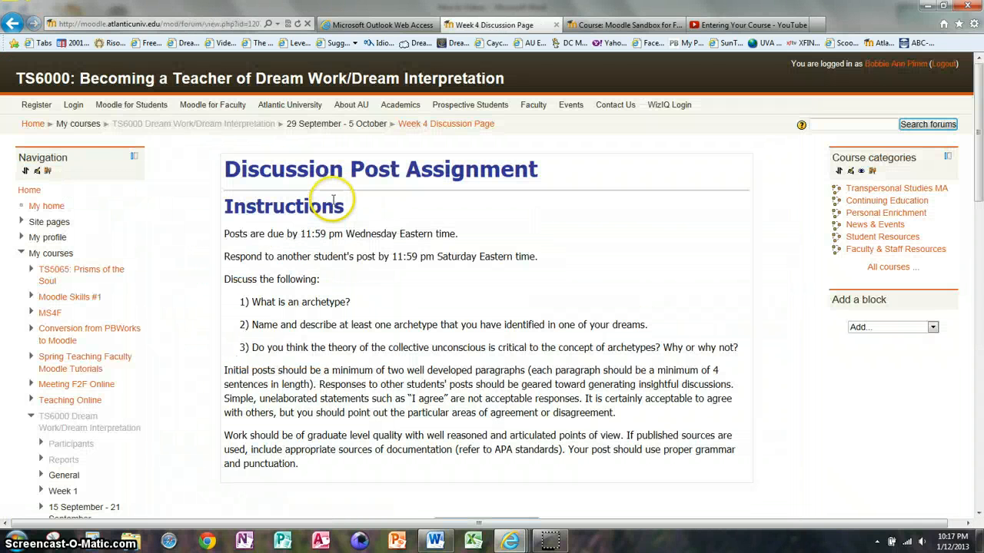
{"action": "left_click", "coordinate": [10, 24]}
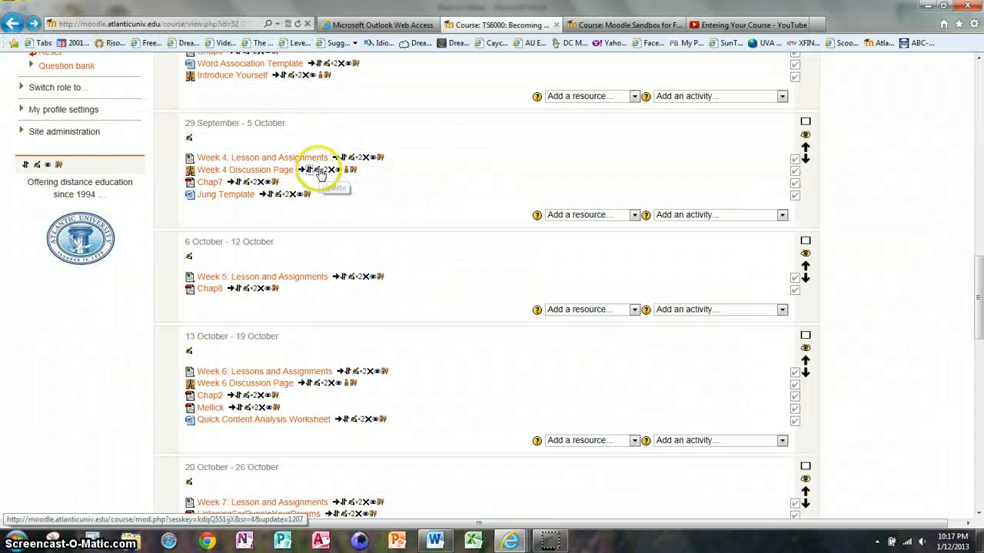
{"action": "left_click", "coordinate": [319, 170]}
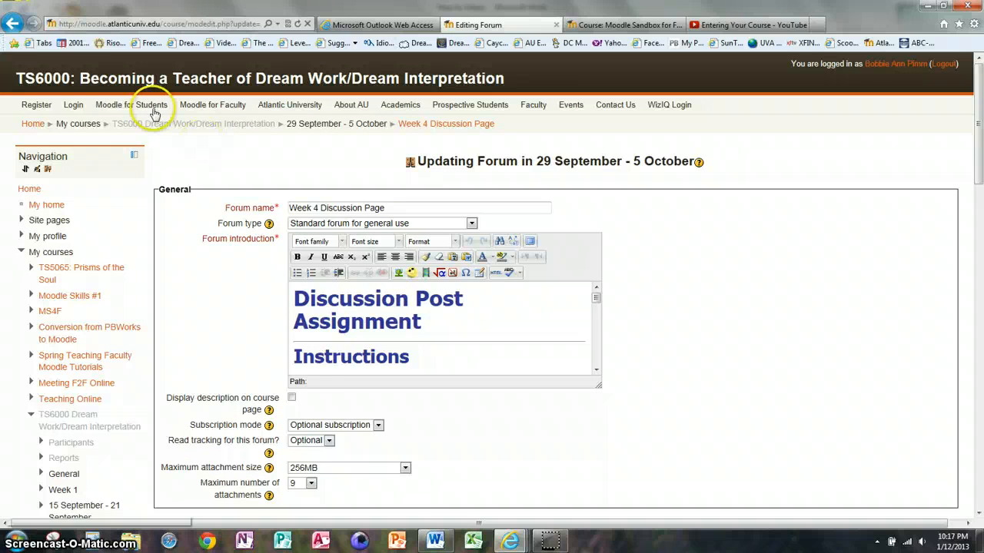
{"action": "left_click", "coordinate": [14, 22]}
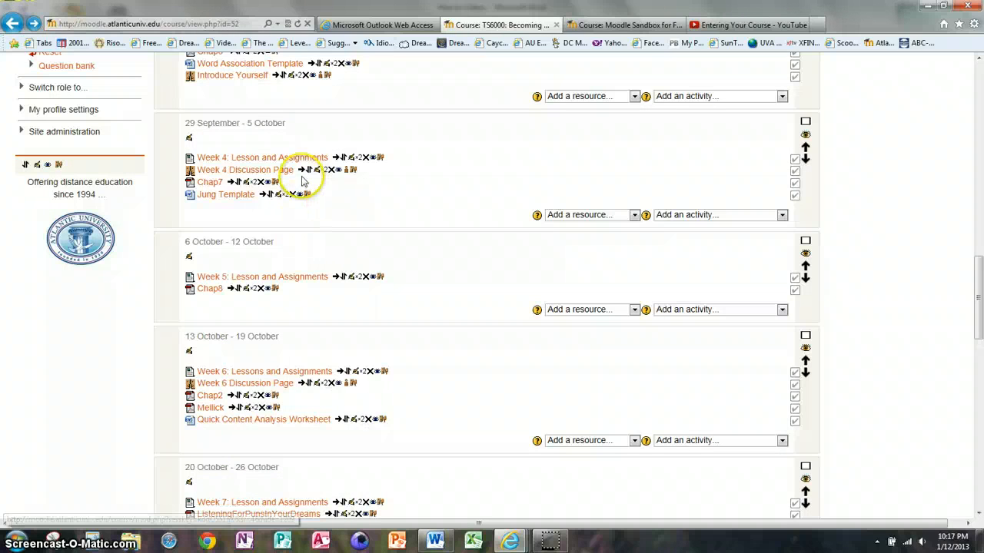
Step: Examine the Week 2 Discussion page's content, display options and module settings for comparison with the forum, and go back to the course
{"action": "scroll", "coordinate": [979, 66], "scroll_direction": "up", "scroll_amount": 4}
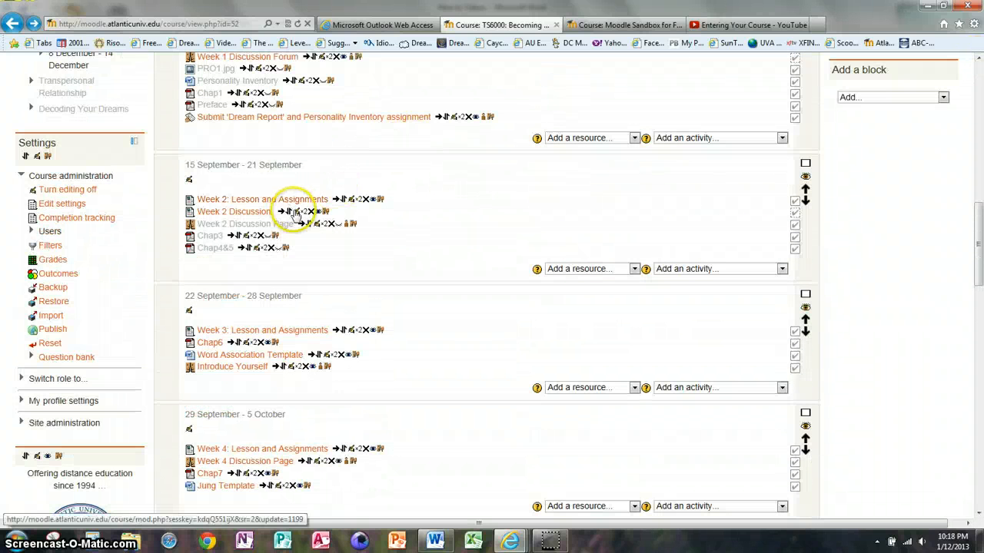
{"action": "left_click", "coordinate": [290, 210]}
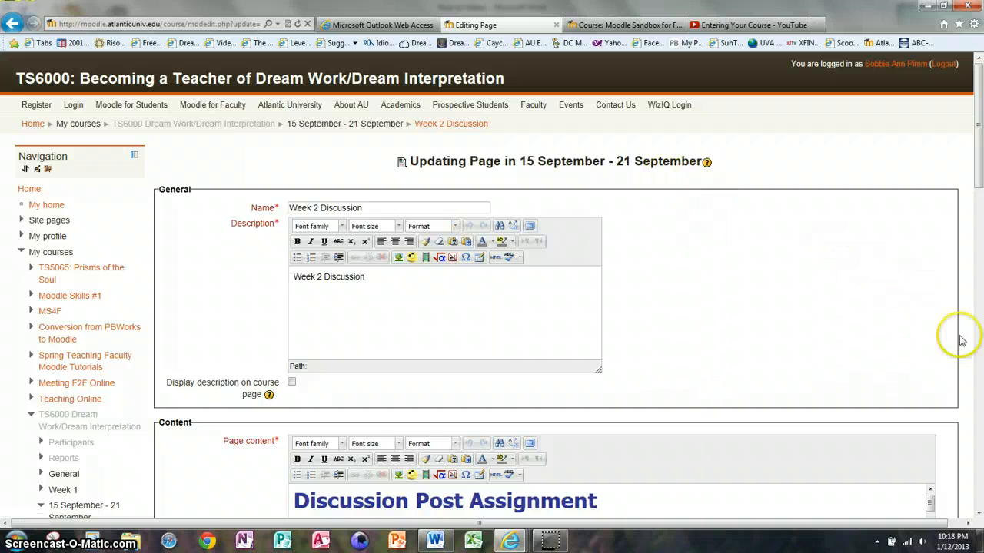
{"action": "left_click", "coordinate": [978, 513]}
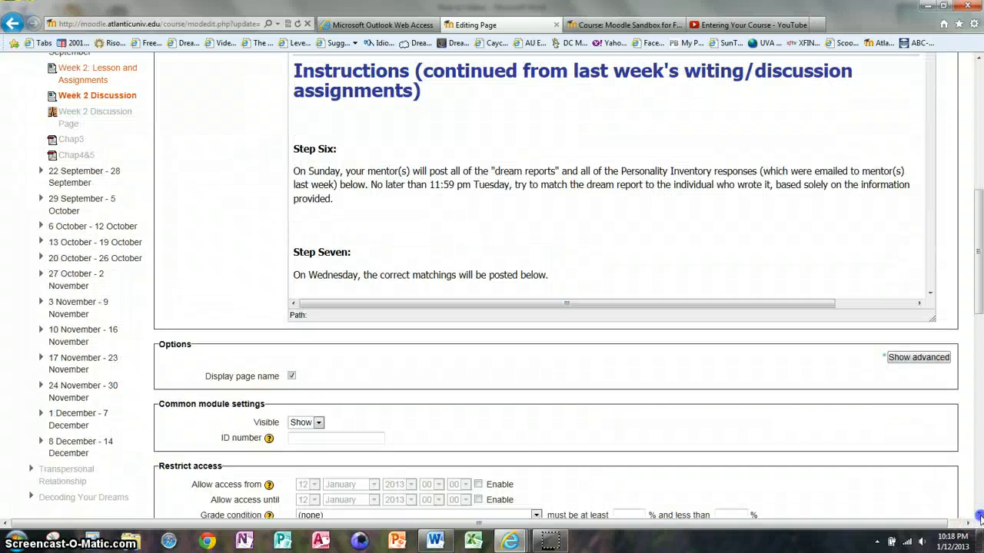
{"action": "left_click", "coordinate": [978, 519]}
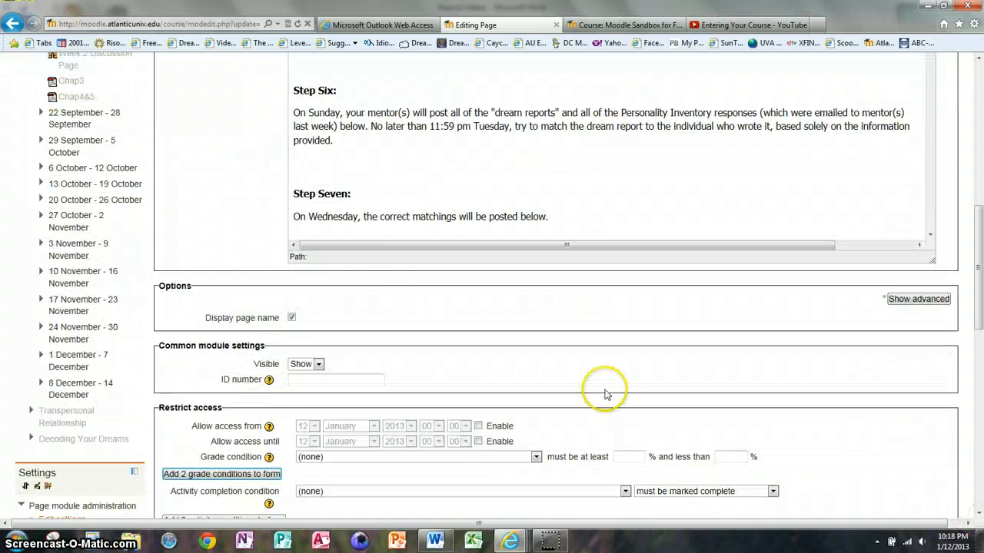
{"action": "left_click", "coordinate": [12, 24]}
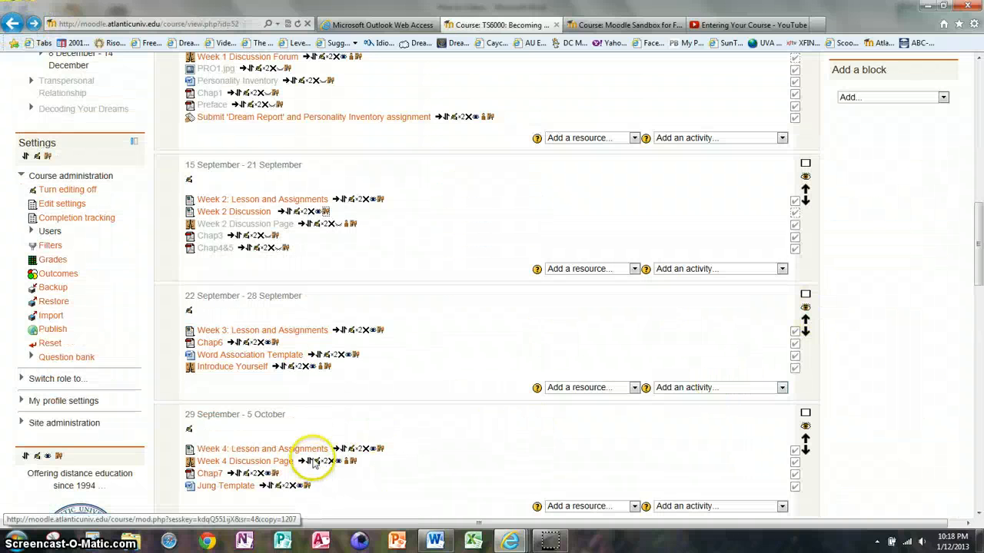
Step: Examine the general settings of the Week 4 Discussion Page forum and go back to the course
{"action": "left_click", "coordinate": [313, 461]}
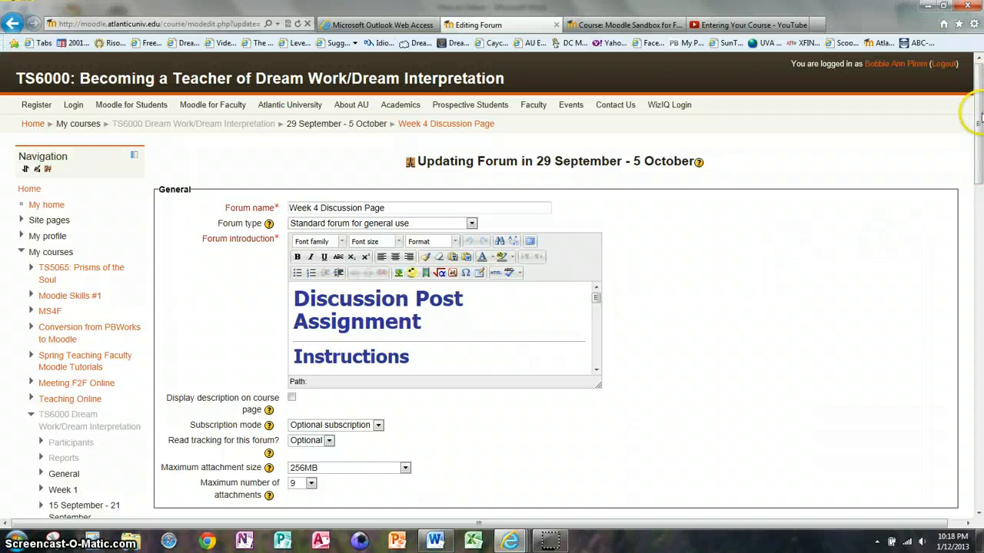
{"action": "left_click_drag", "start_coordinate": [979, 122], "coordinate": [953, 83]}
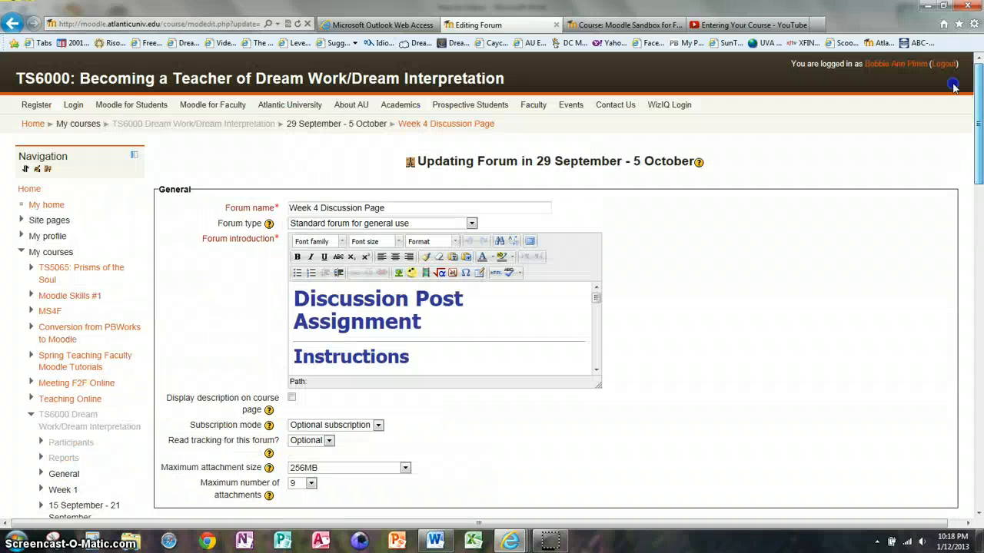
{"action": "left_click", "coordinate": [11, 24]}
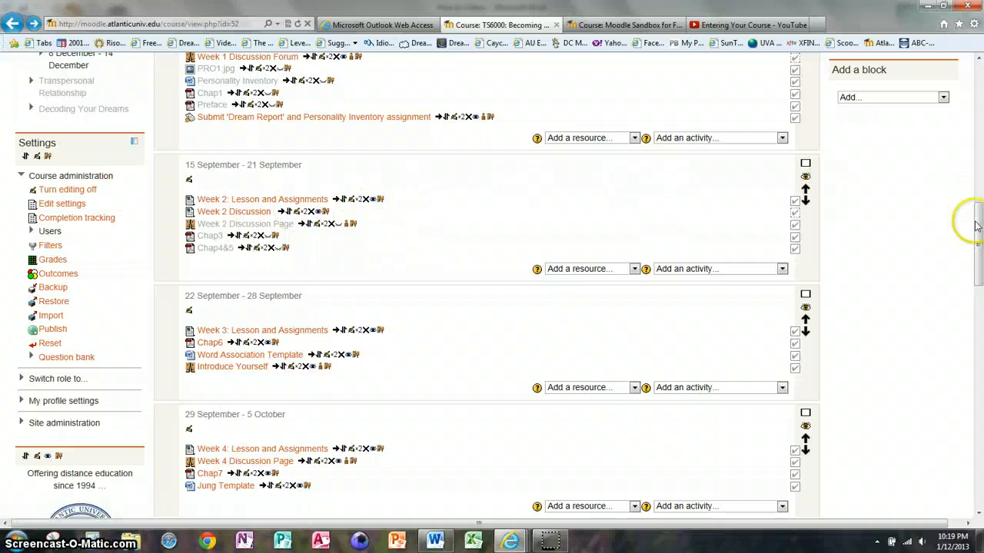
Step: Reopen the Week 4 Discussion Page forum's settings and look over the available forum types
{"action": "left_click_drag", "start_coordinate": [979, 235], "coordinate": [978, 274]}
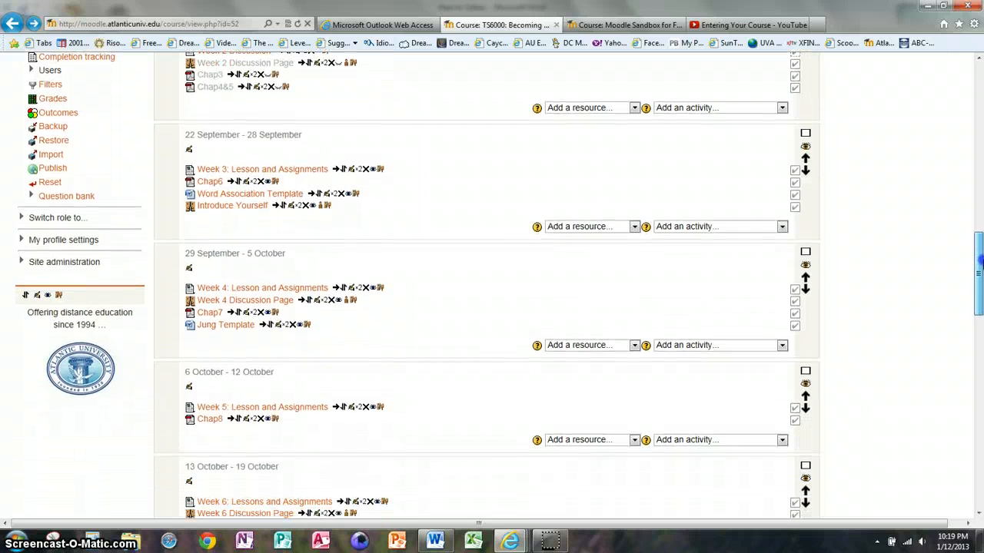
{"action": "left_click", "coordinate": [317, 301]}
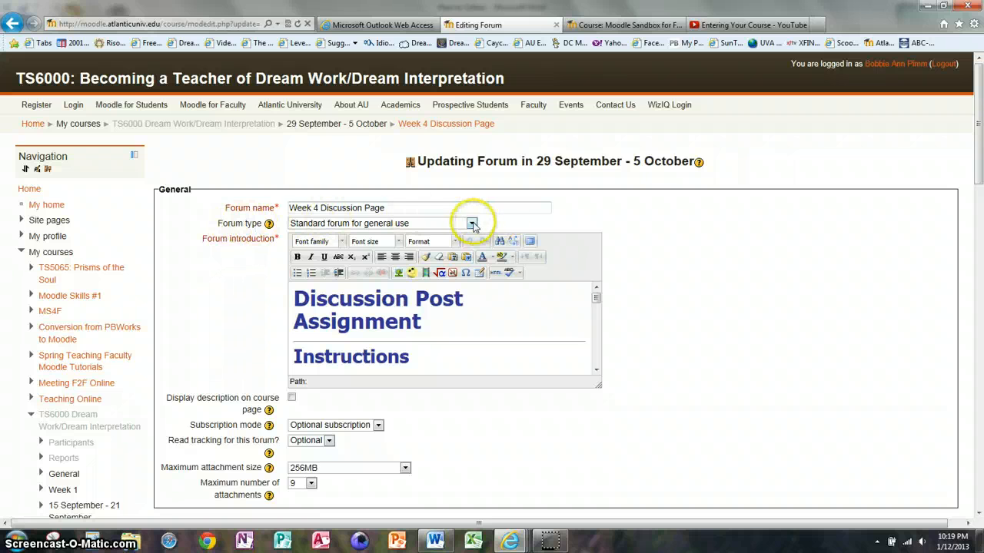
{"action": "left_click", "coordinate": [472, 223]}
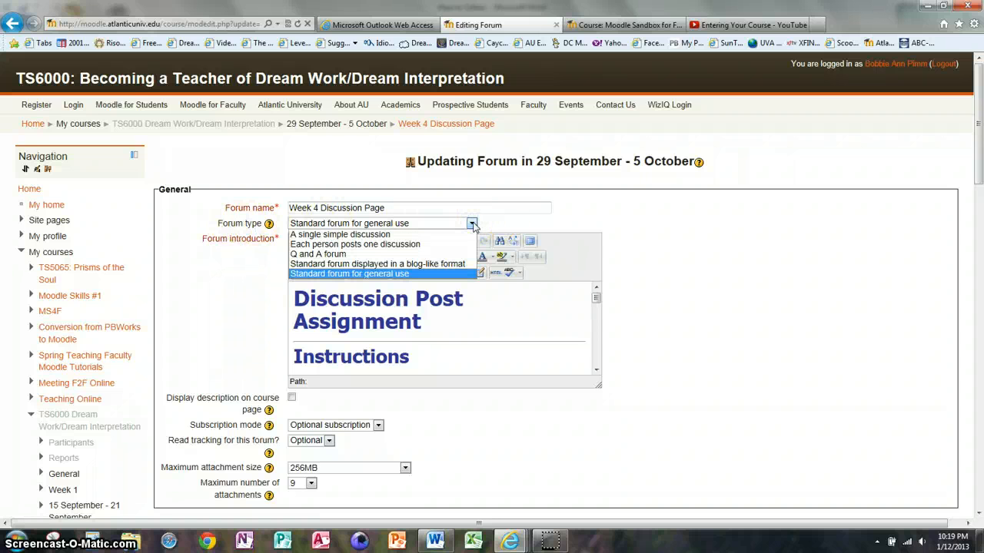